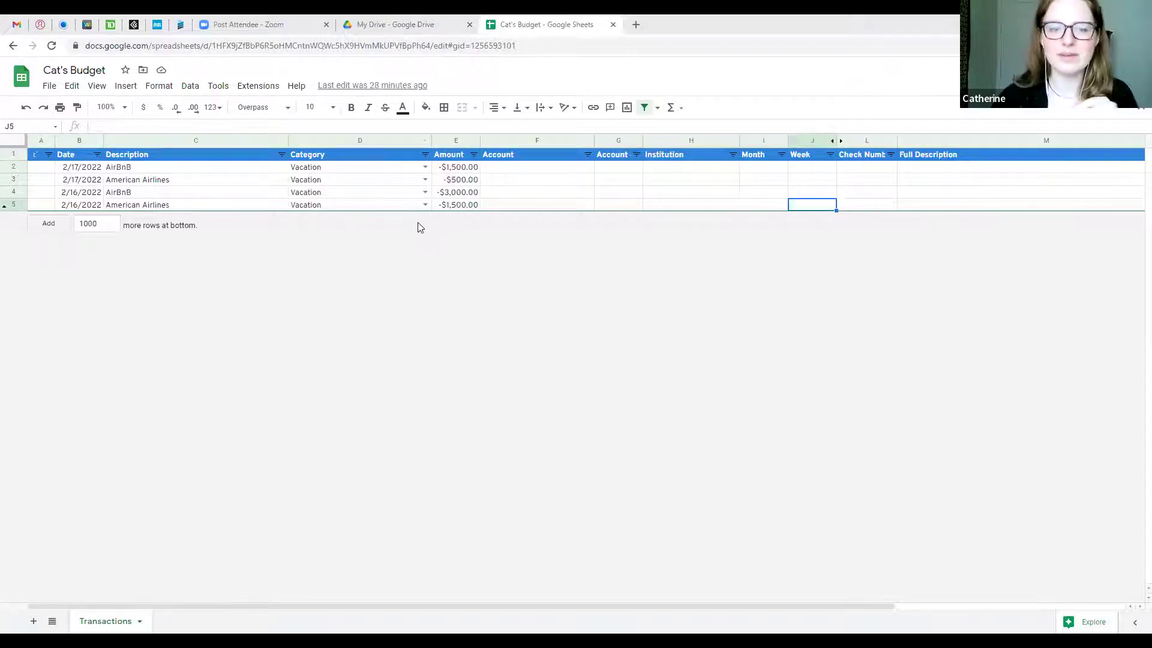
- Add the Travel Planner template from the Tiller Community Solutions add-on to the spreadsheet
left_click(264, 90)
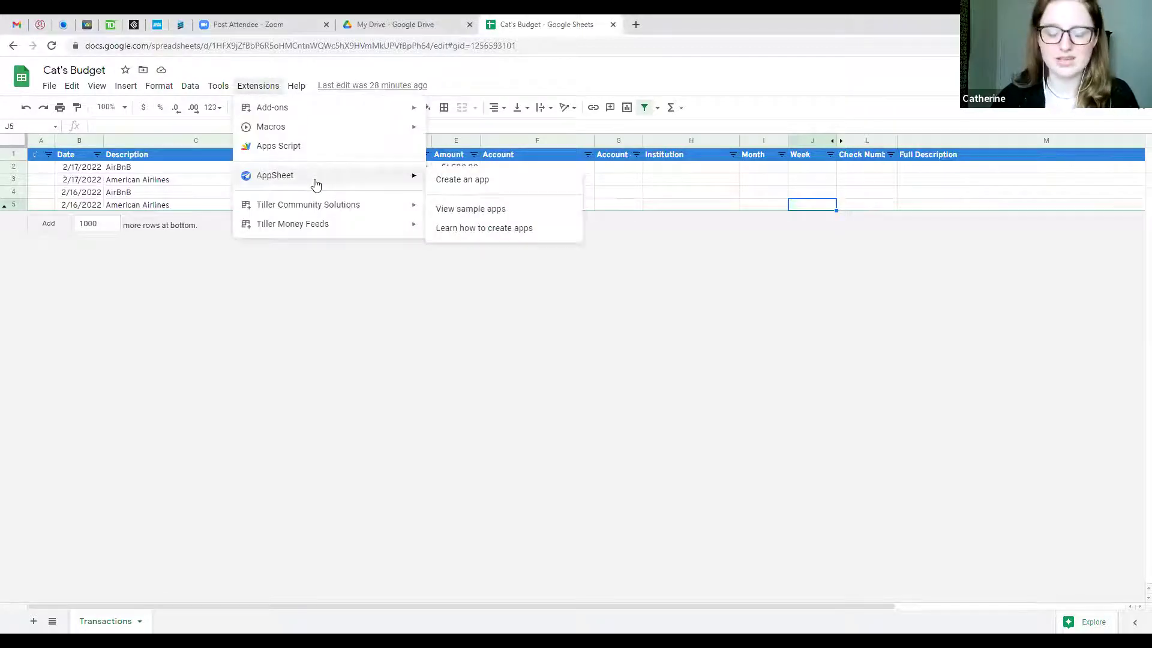
mouse_move(321, 207)
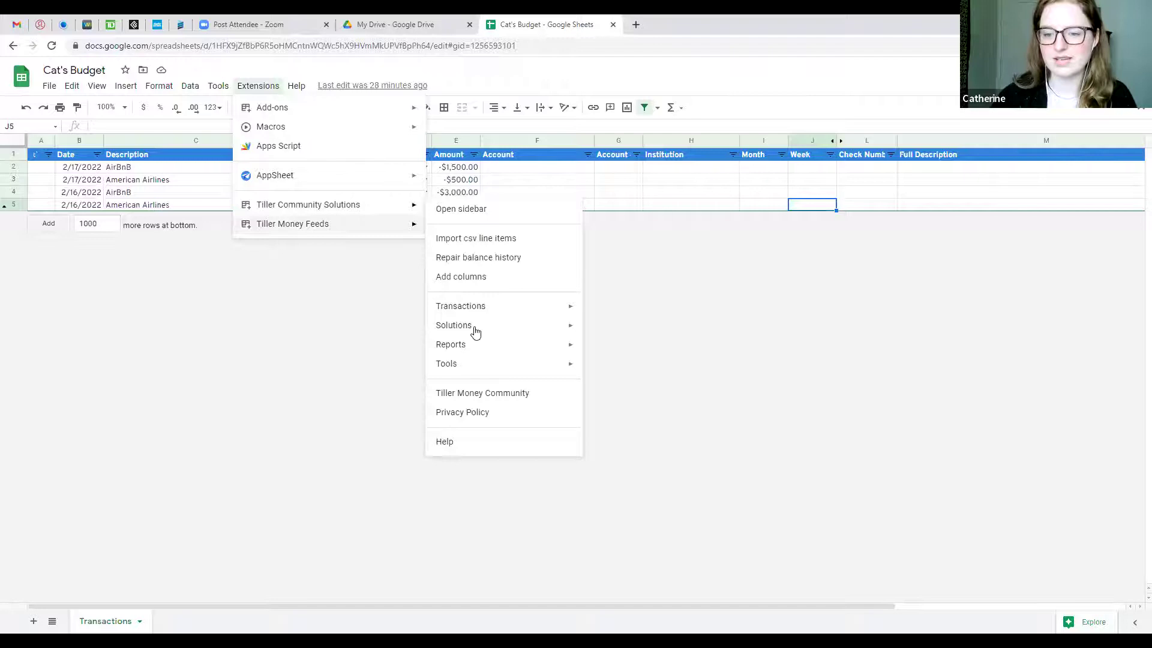
left_click(592, 331)
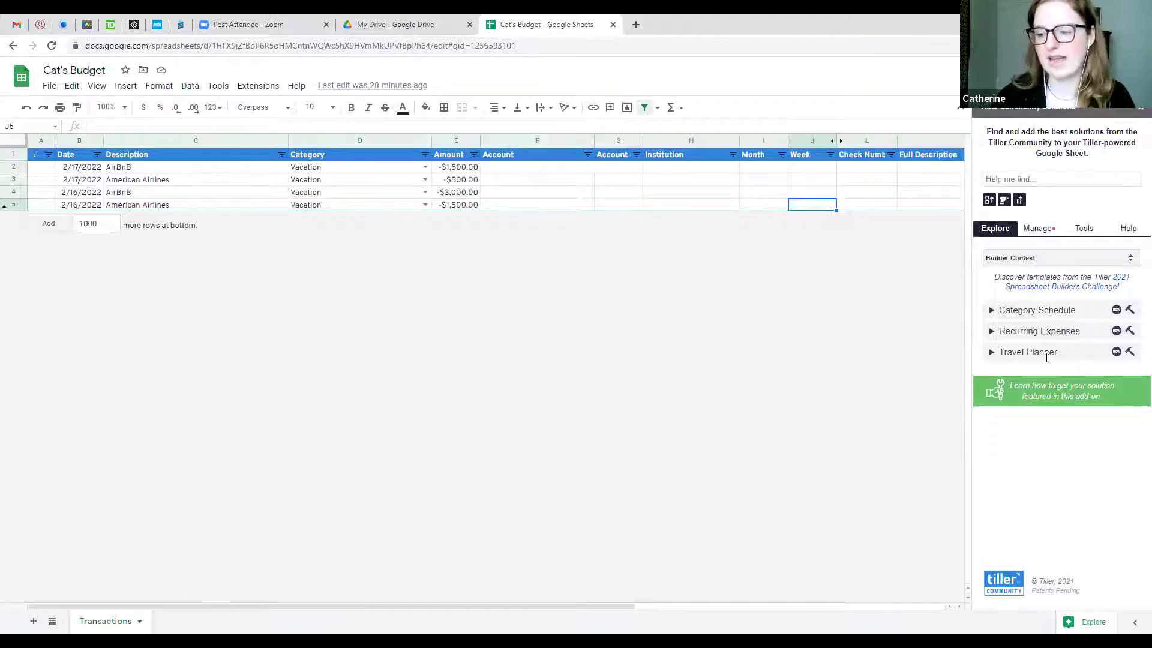
left_click(1105, 354)
left_click(1051, 521)
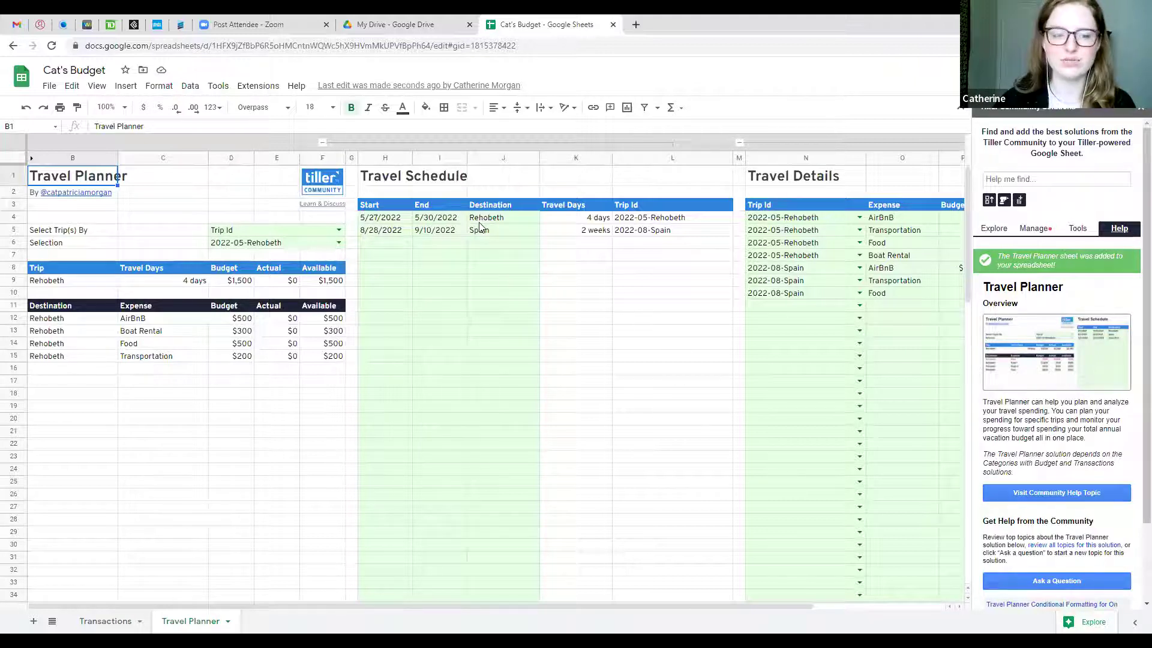
- Clear the sample start dates, end dates and destinations from the Travel Schedule table
left_click(576, 394)
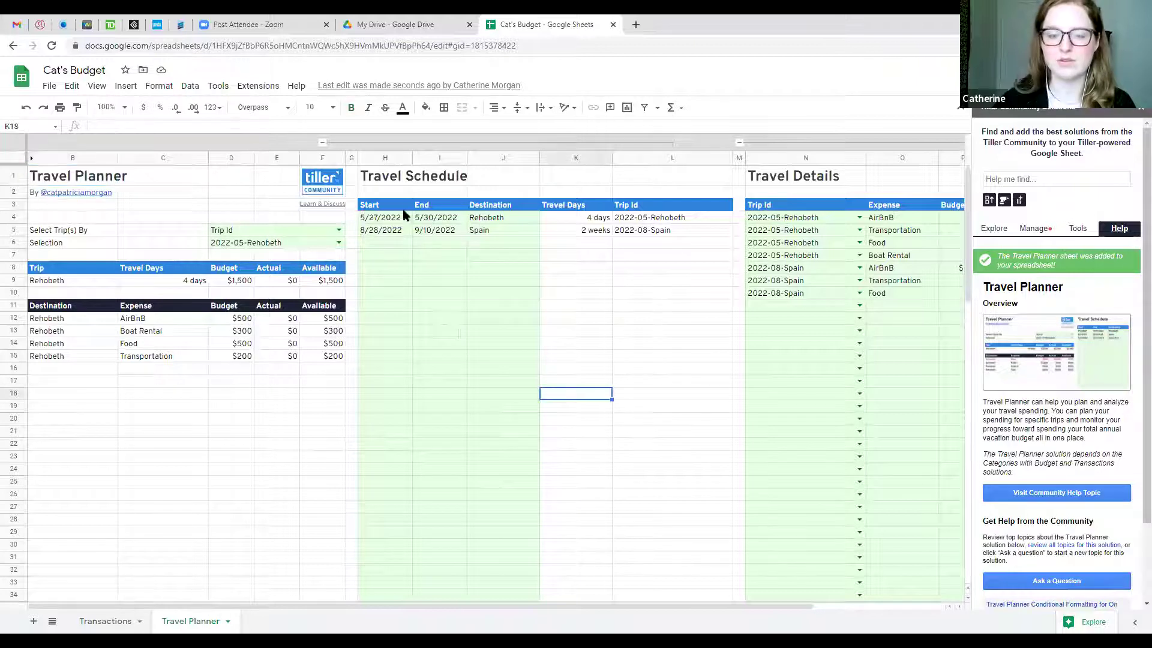
left_click_drag(384, 218, 481, 235)
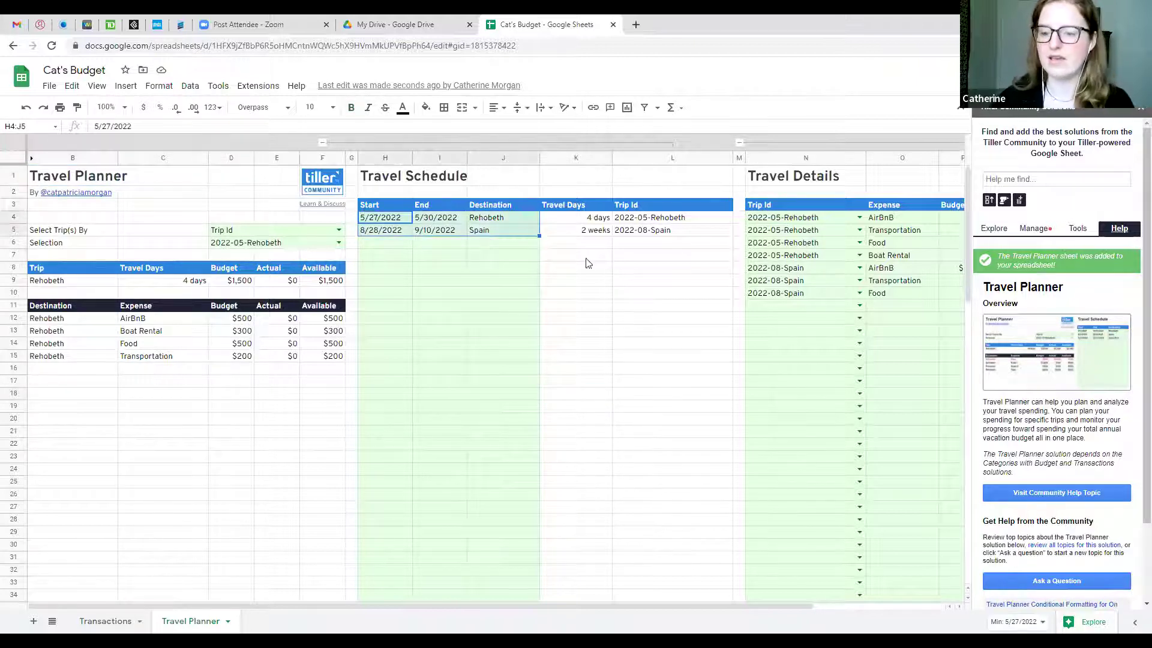
key("Delete")
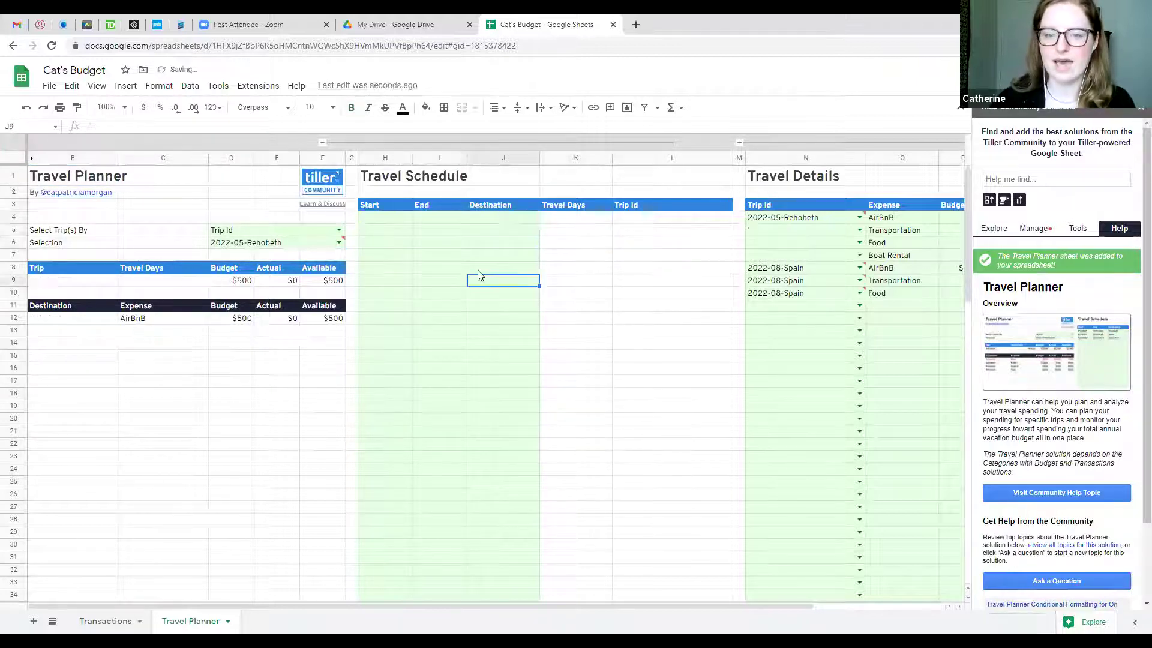
- Clear the sample trip IDs, expenses and budgets from the Travel Details table
left_click_drag(798, 217, 795, 297)
key("Delete")
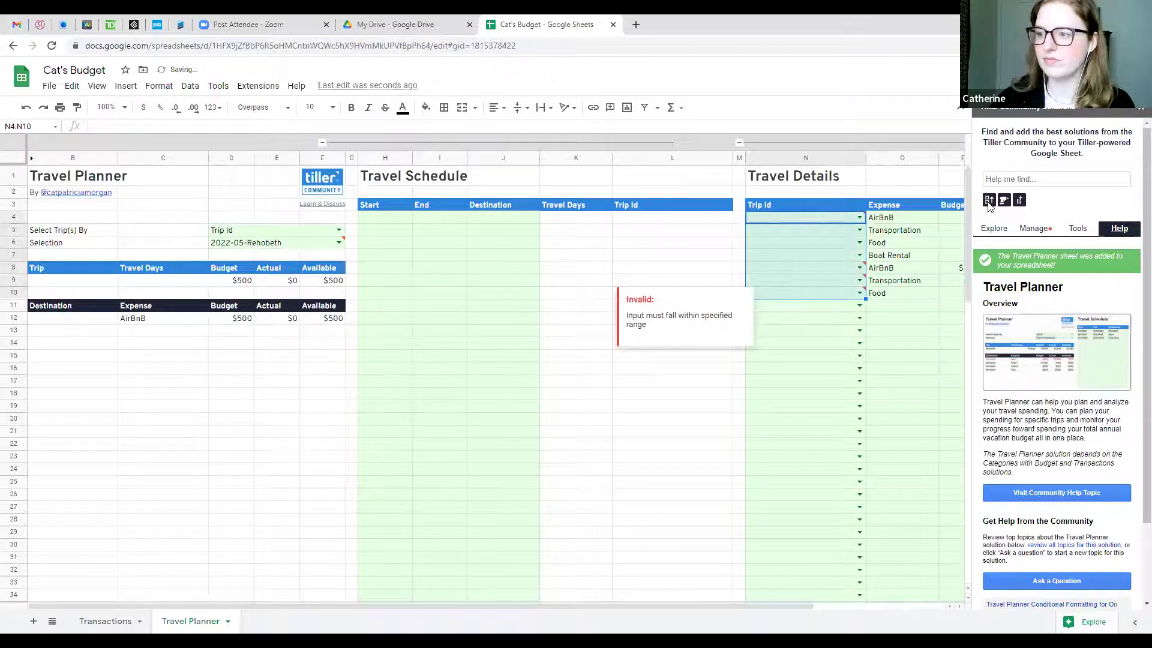
left_click(951, 229)
left_click_drag(903, 217, 954, 303)
key("Delete")
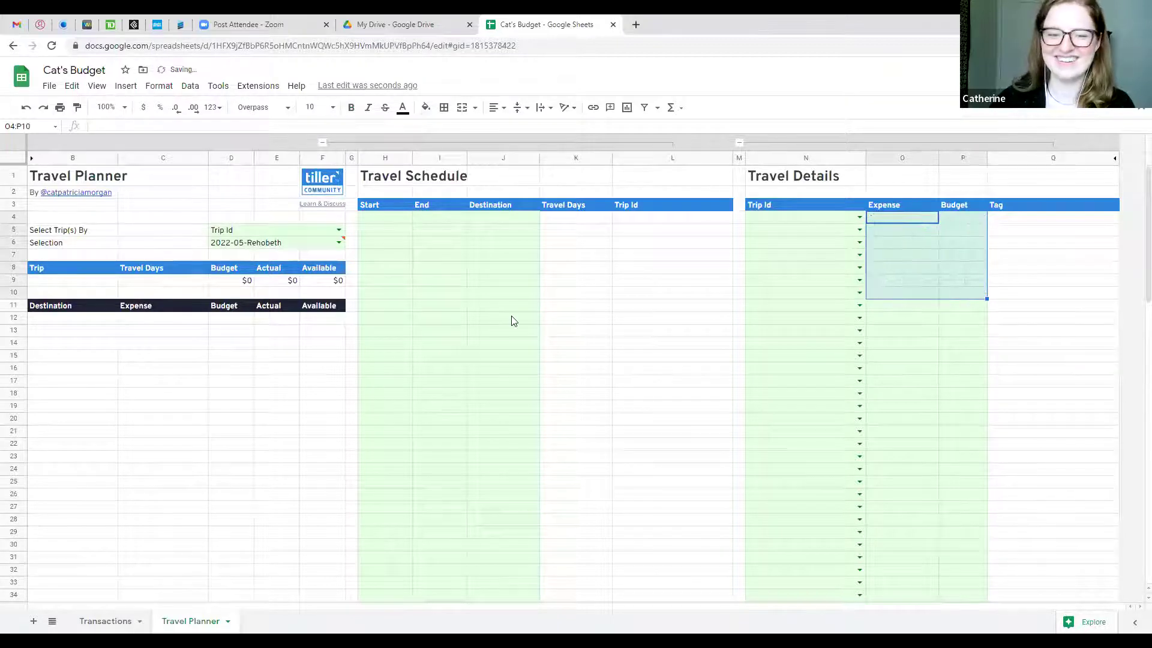
- Clear the sample trip from the Selection field of the Travel Planner summary
left_click(388, 266)
left_click(339, 242)
left_click_drag(324, 245, 15, 242)
key("Delete")
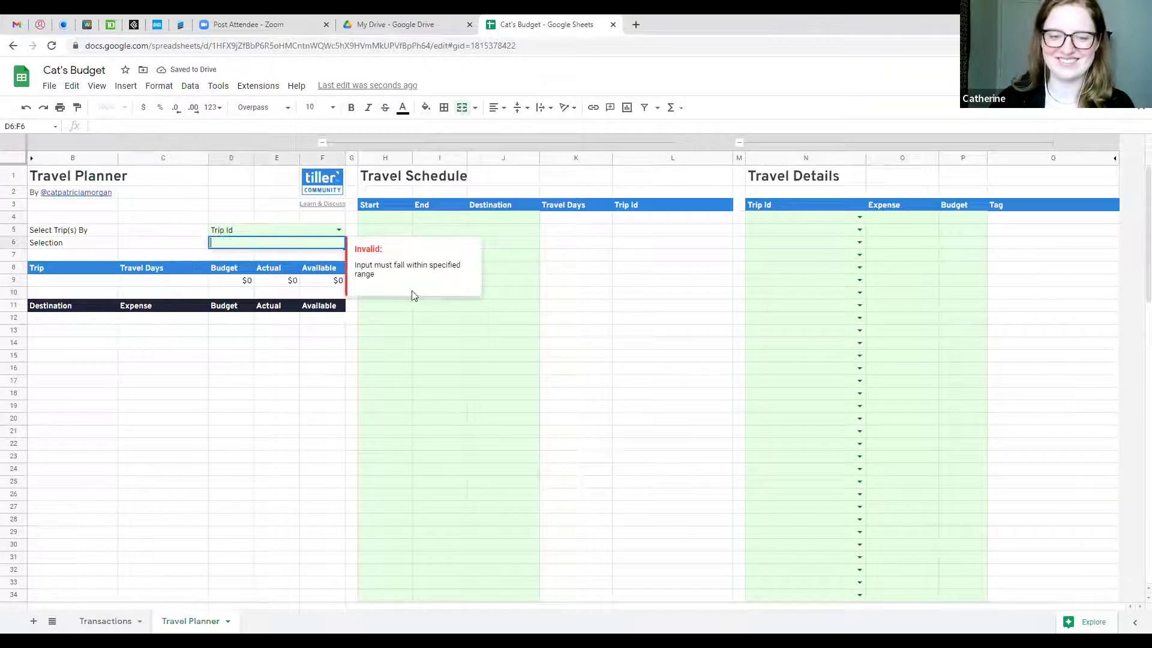
left_click(402, 367)
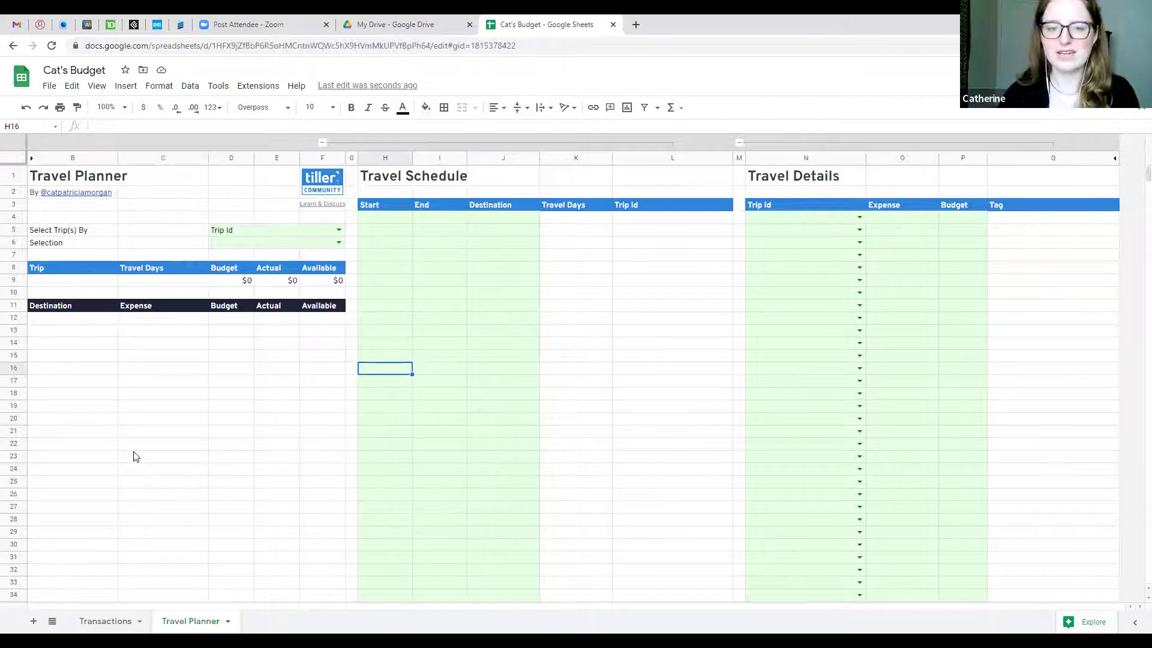
- Enter 6/1/22 as the start date and 6/15/22 as the end date in the first Travel Schedule row
left_click(404, 219)
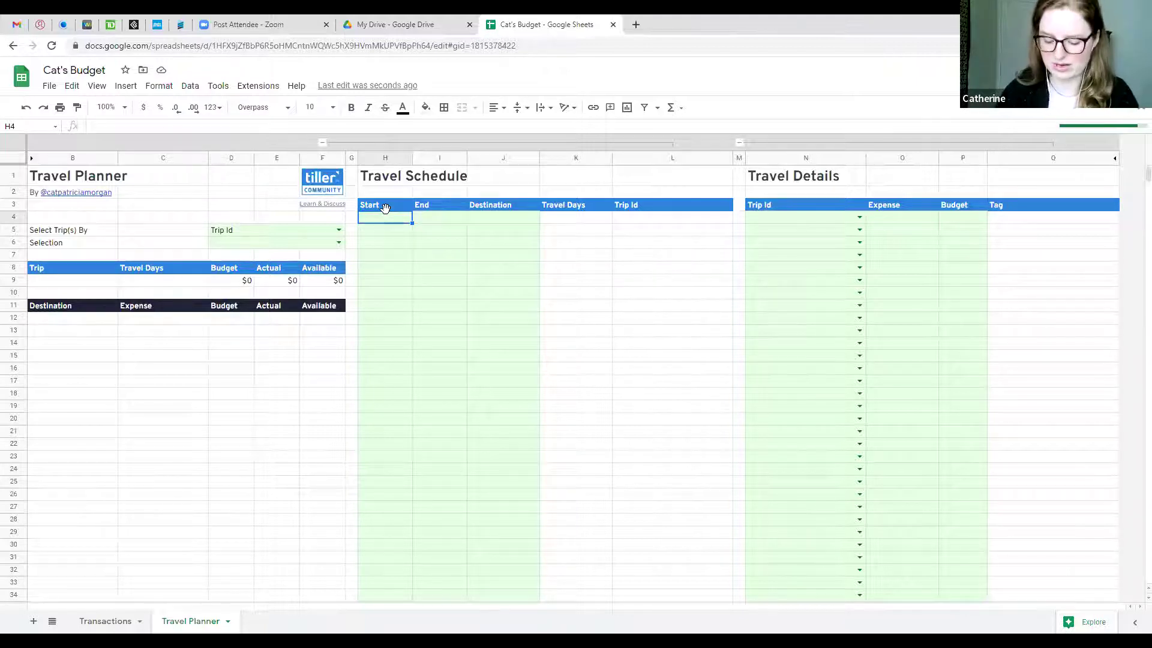
type("6/1/22")
left_click(436, 220)
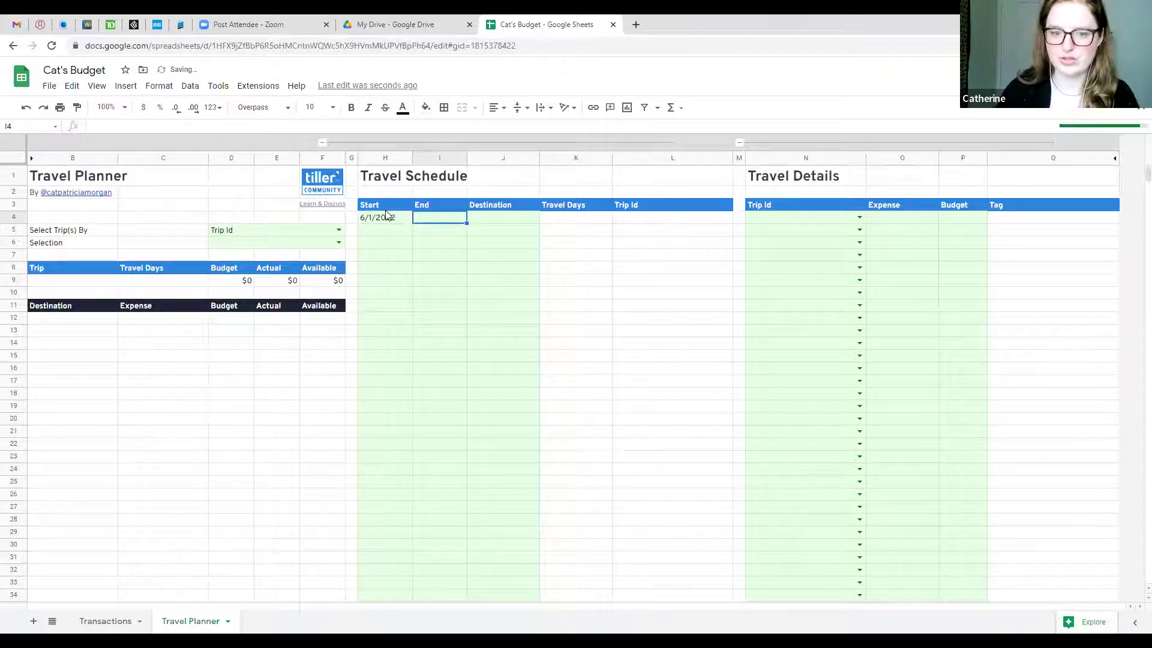
type("6/15/22")
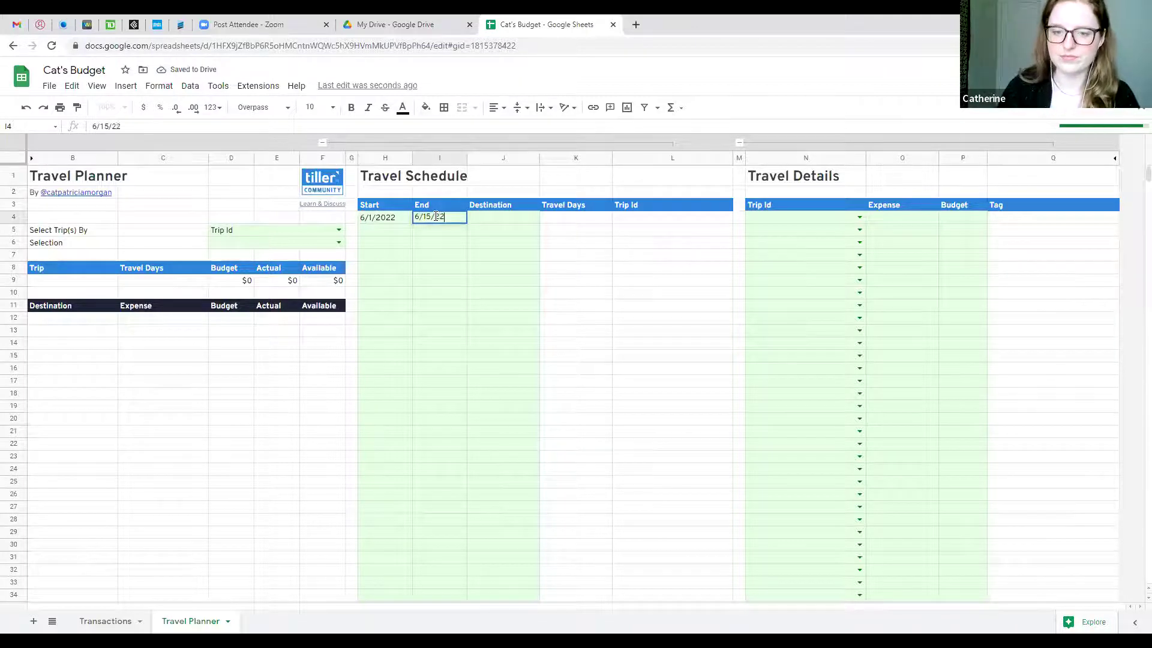
key("Tab")
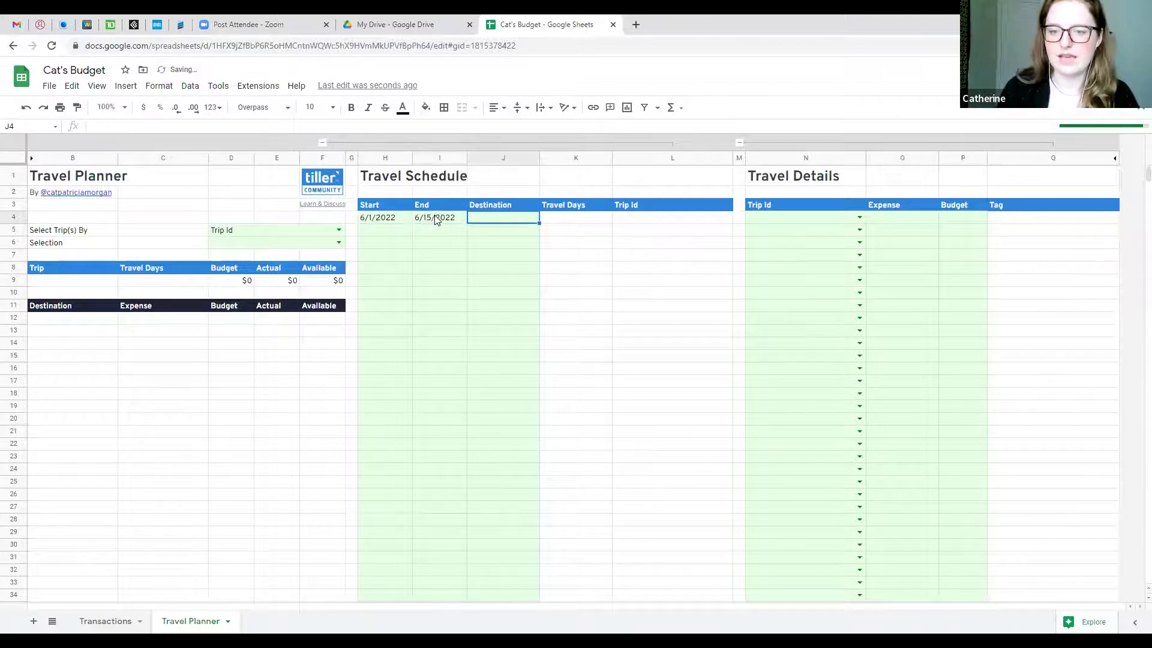
- Reload the spreadsheet page
left_click(460, 208)
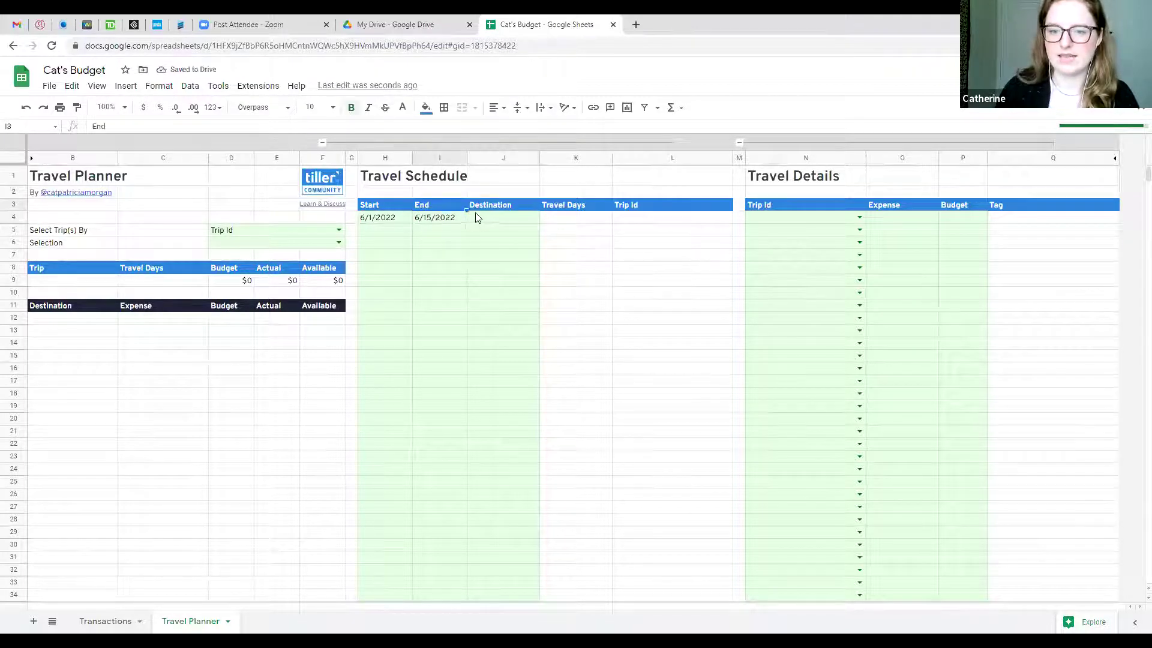
left_click(477, 217)
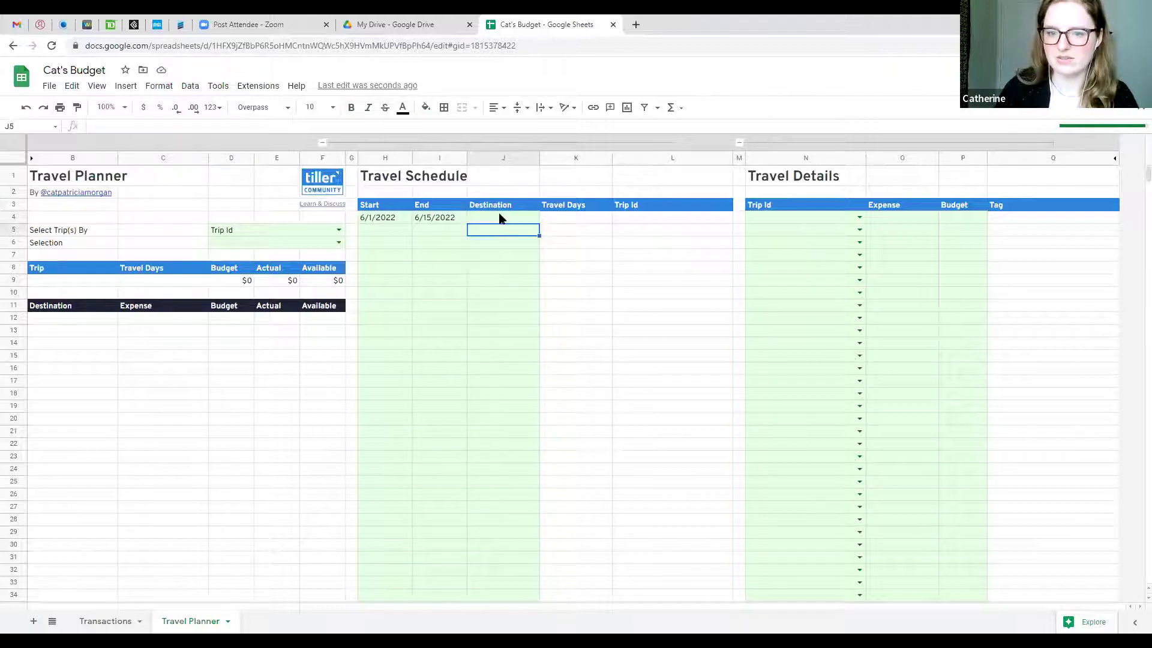
left_click(445, 204)
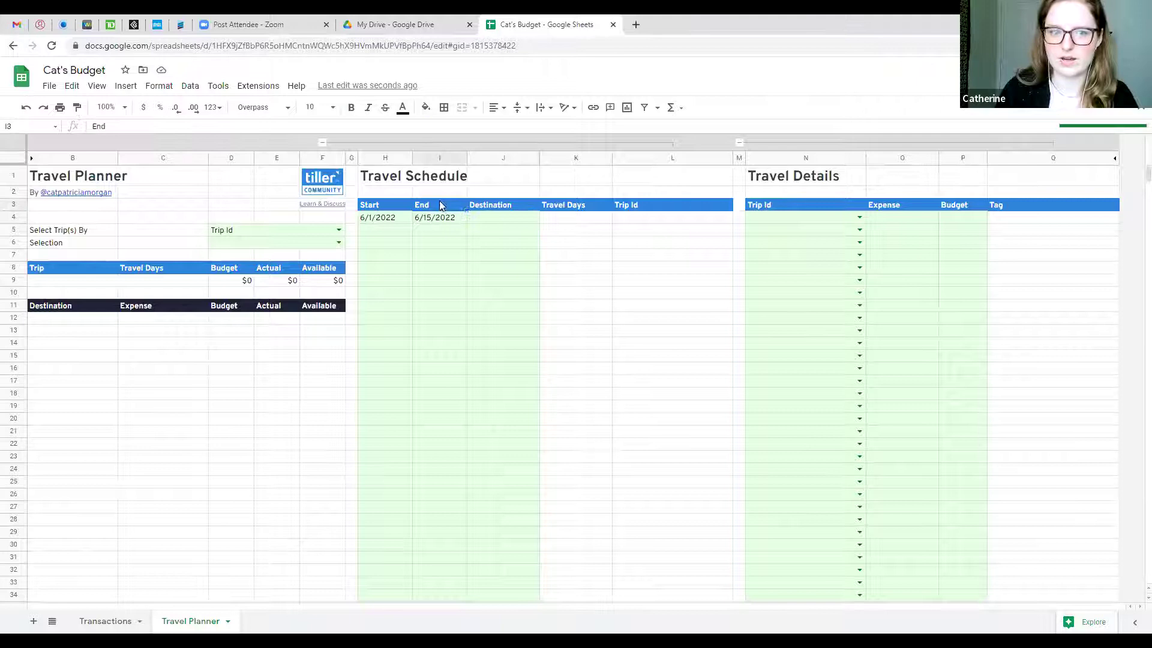
left_click(52, 45)
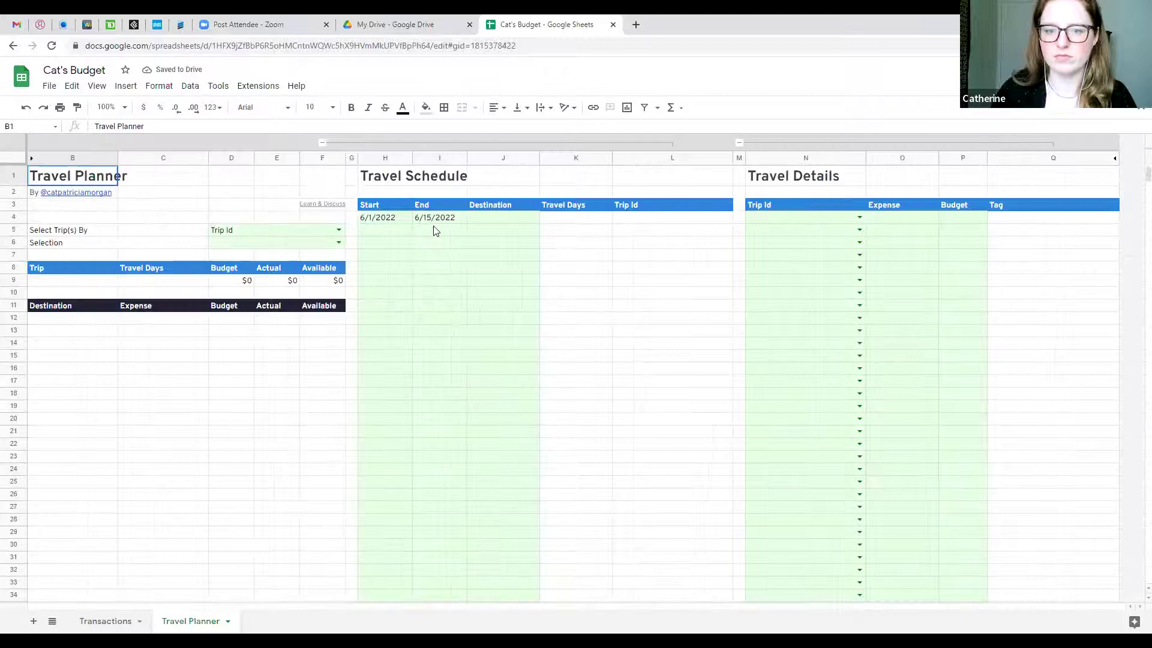
- Enter France as the destination of the first trip in the Travel Schedule
left_click(445, 226)
left_click(480, 219)
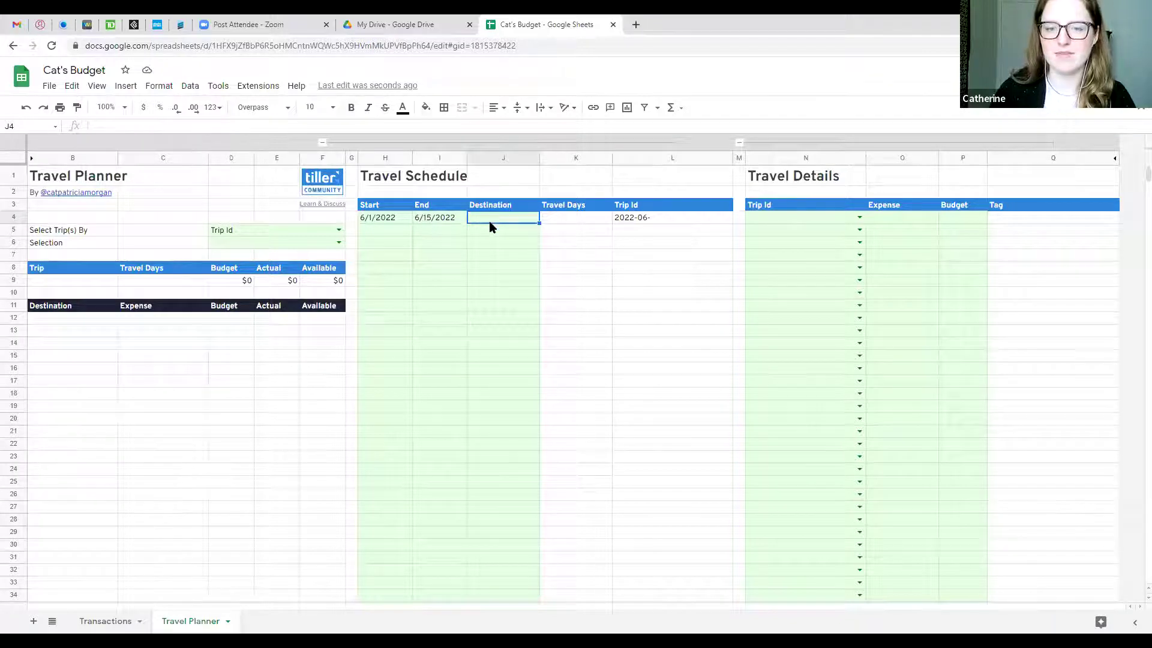
type("France")
key("Return")
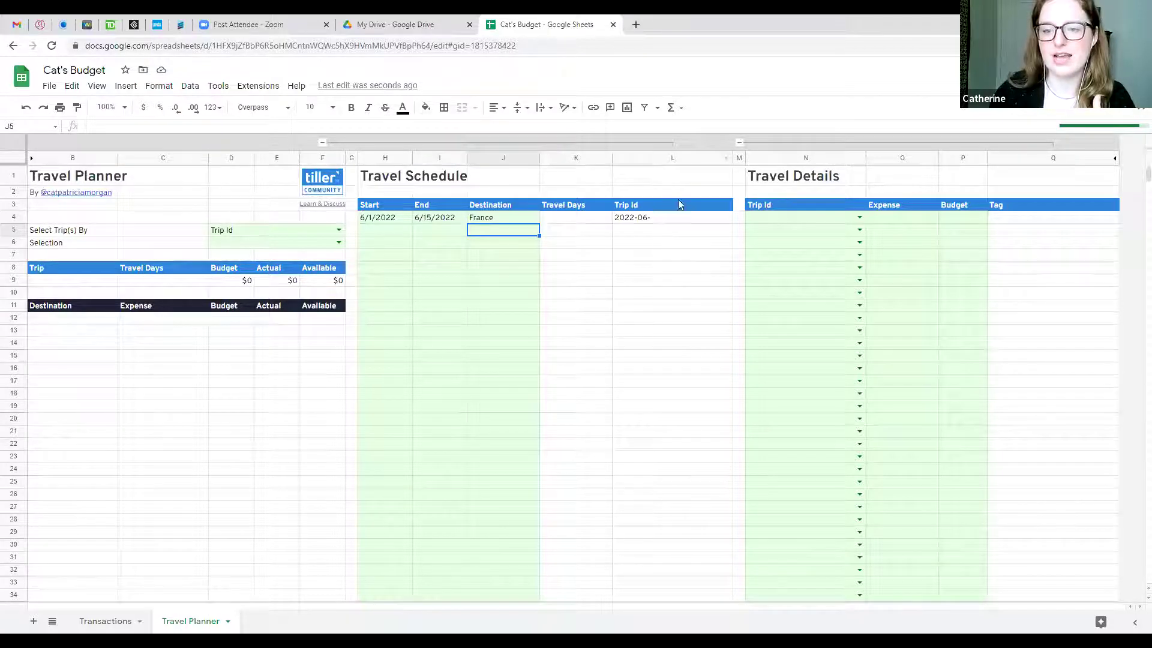
- Check the Travel Days and Trip Id cells calculated for the France trip
left_click(672, 220)
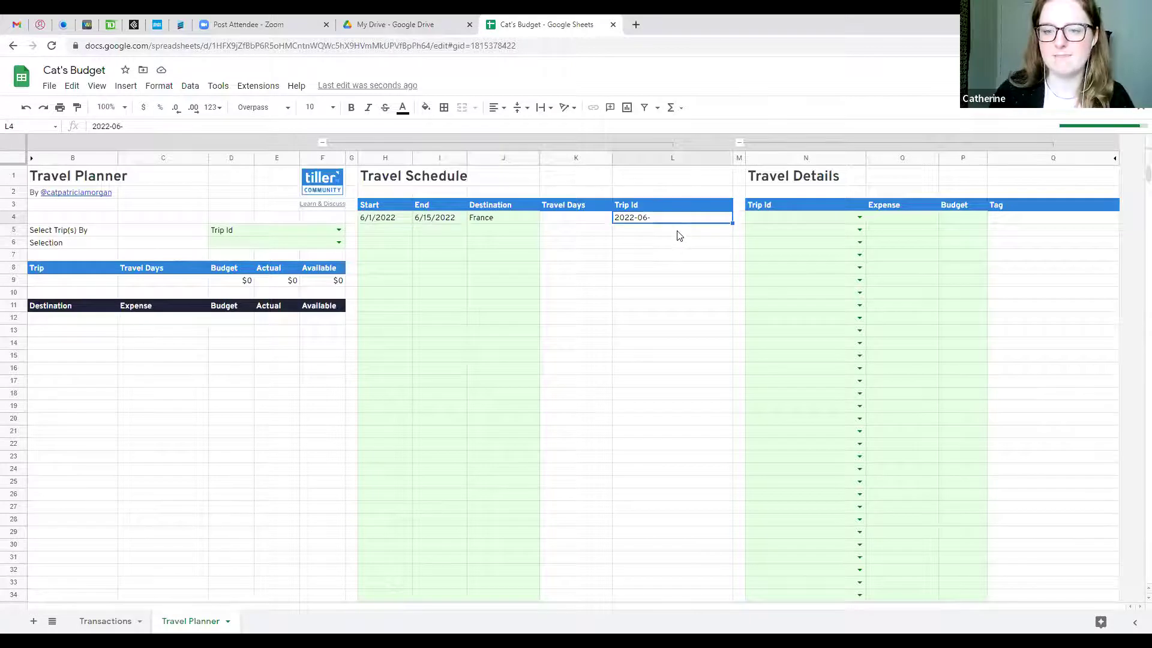
left_click(603, 223)
left_click(643, 220)
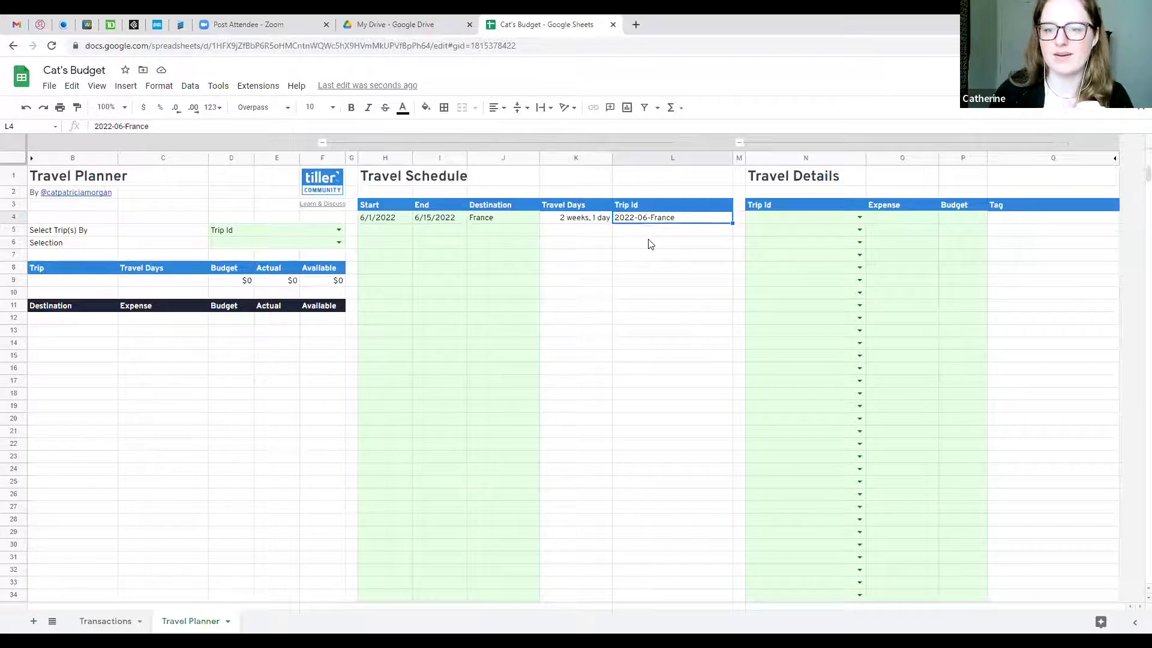
left_click(605, 221)
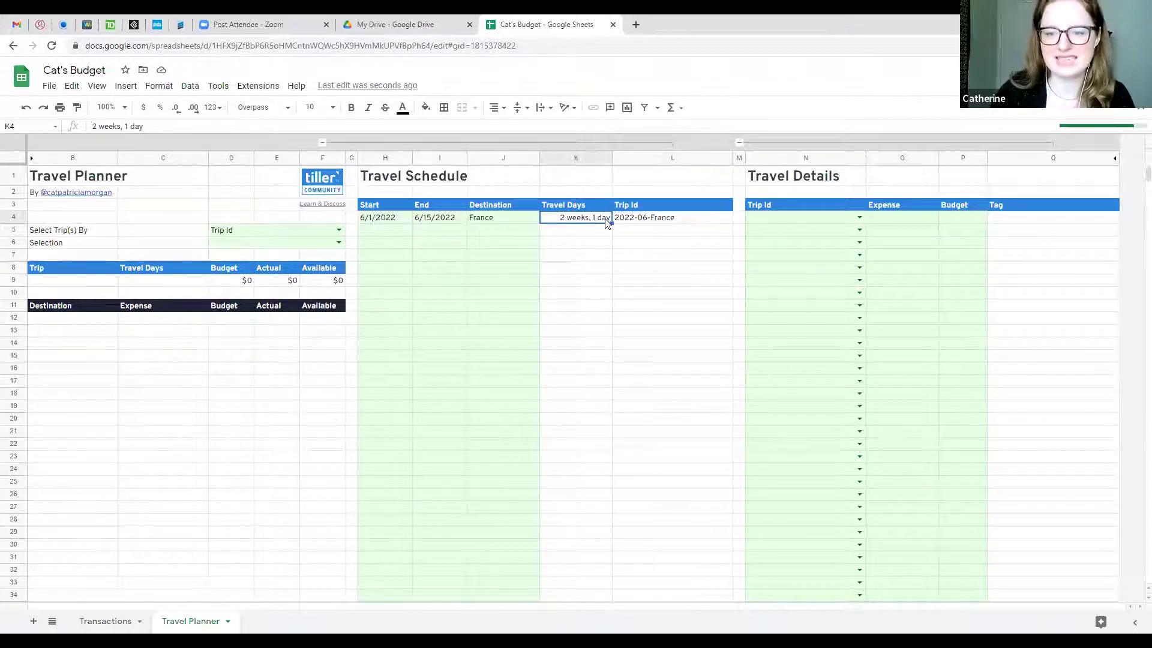
left_click(667, 223)
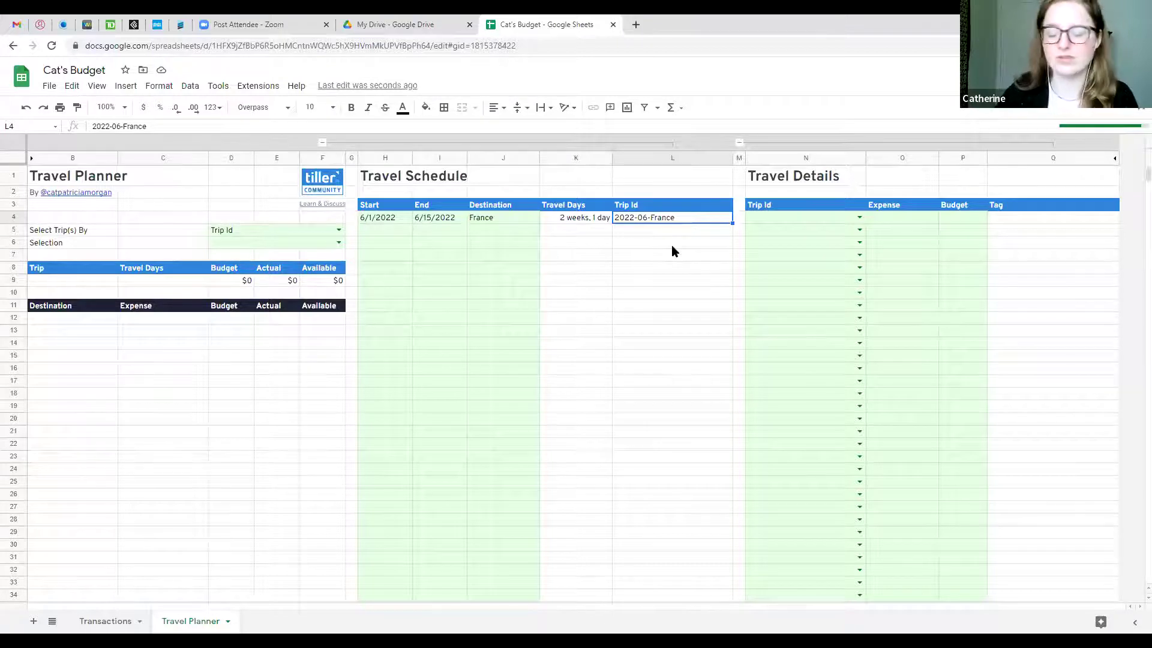
- Add a second Travel Schedule trip to Colorado, starting 1/5/2023 and ending 1/15/2023
left_click(387, 232)
type("1/")
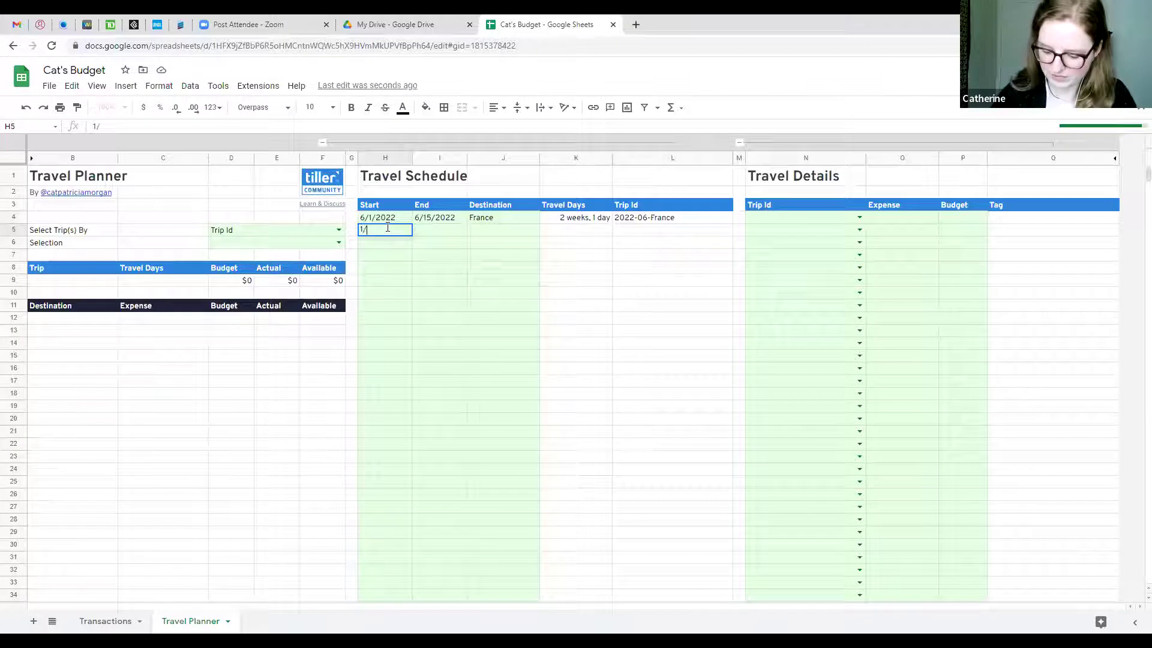
type("5/2023")
key("Tab")
type("1/15/2023")
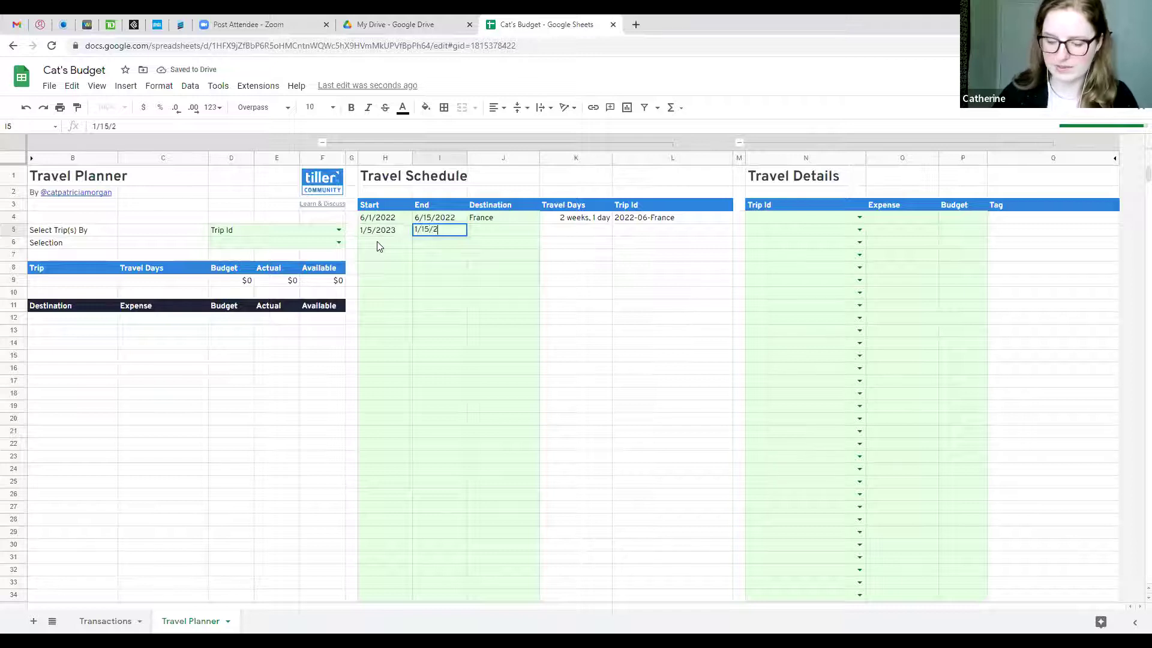
key("Tab")
type("Colorado")
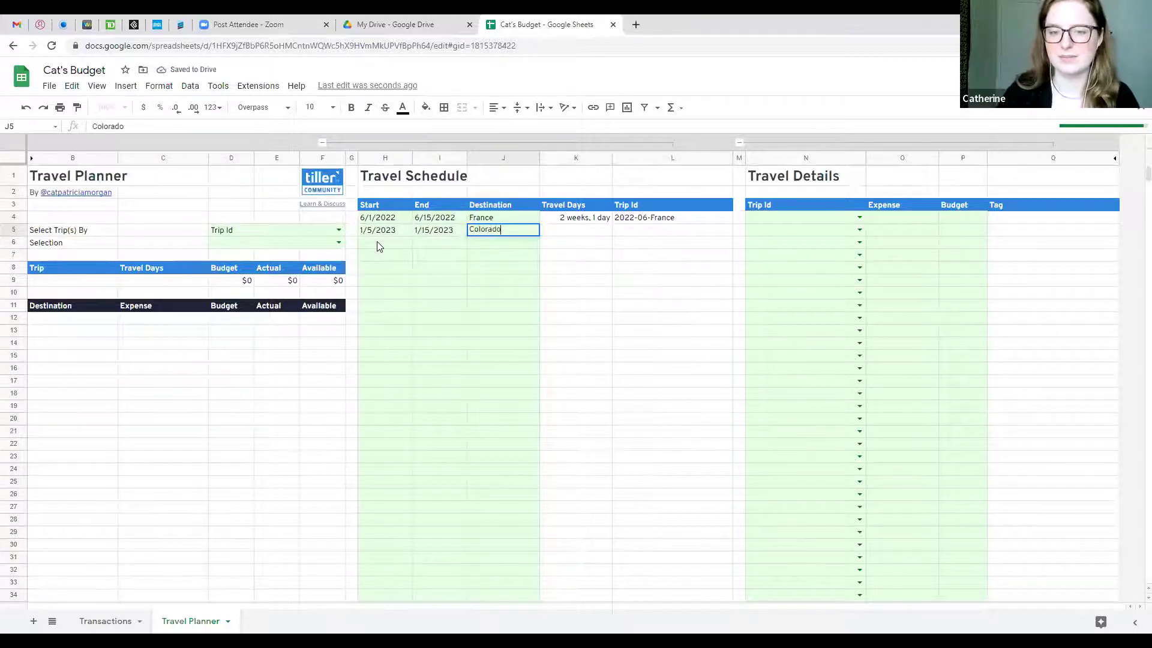
key("Tab")
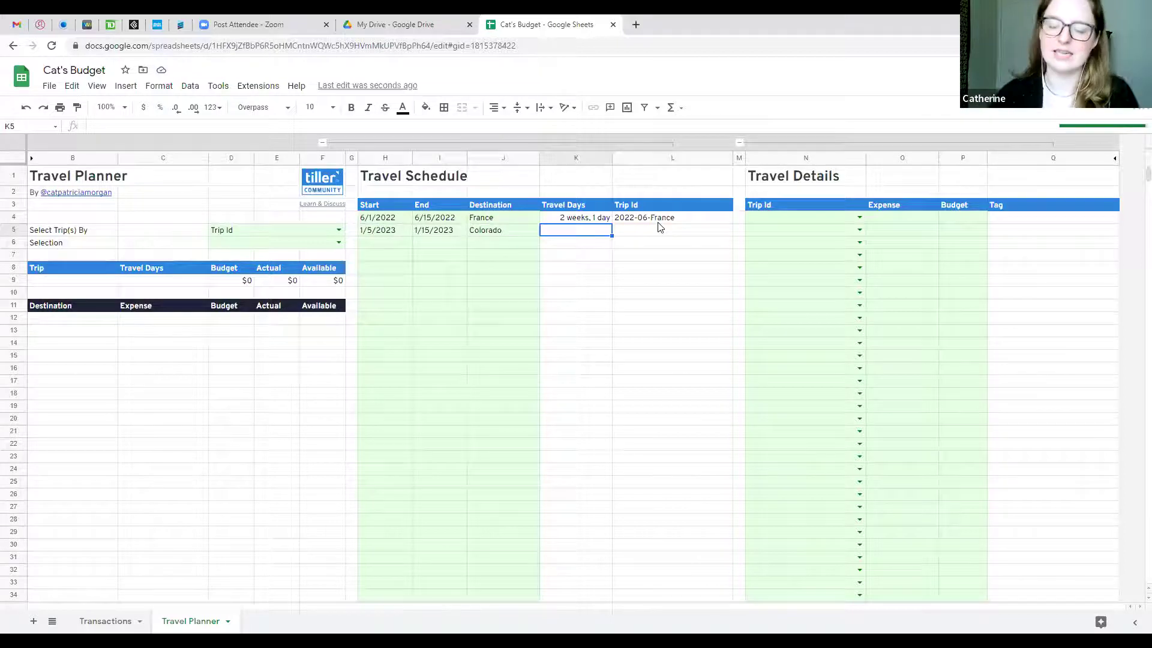
- Assign trip ID 2022-06-France to the first two Travel Details rows and 2023-01-Colorado to the following two
left_click(796, 229)
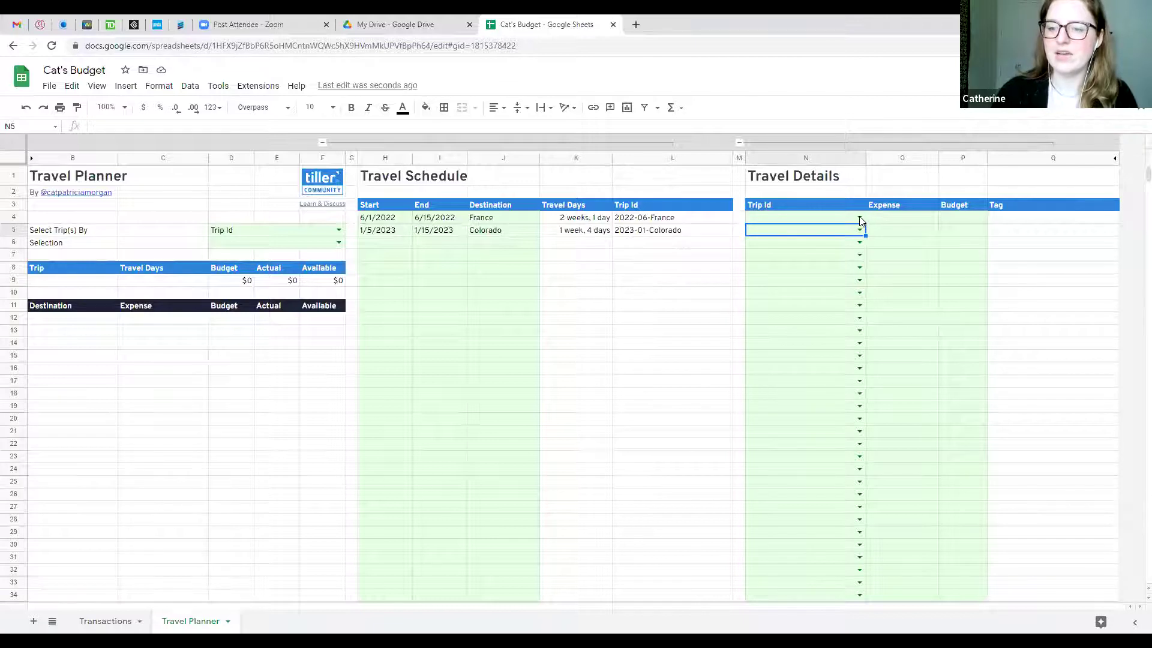
left_click(861, 218)
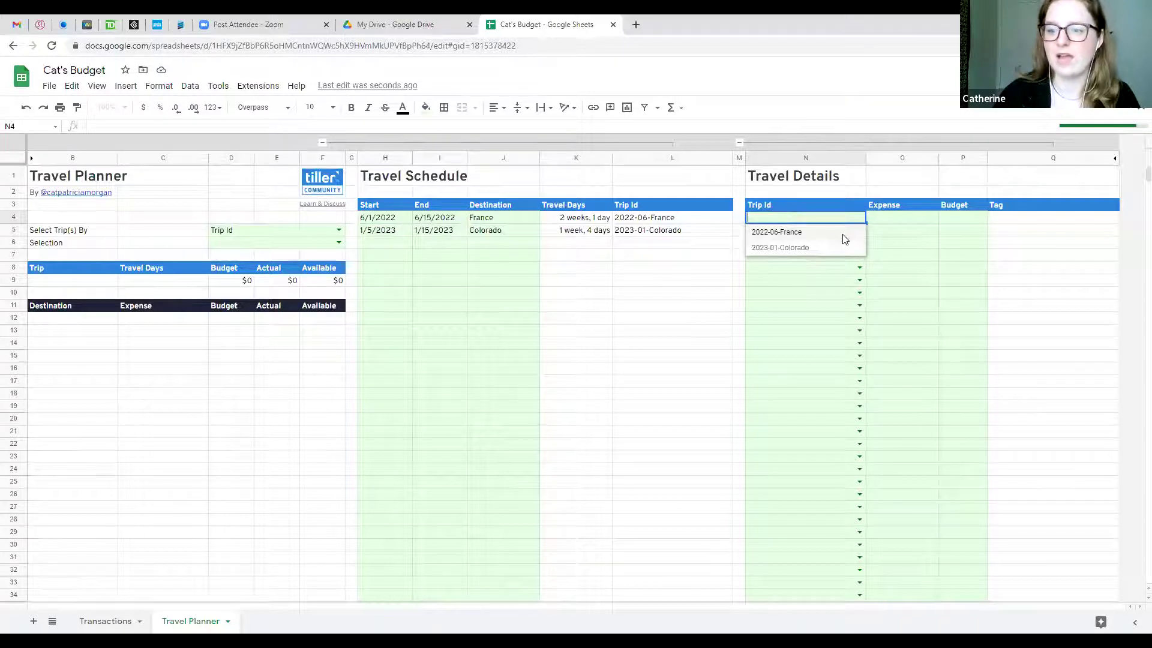
left_click(841, 233)
left_click(859, 230)
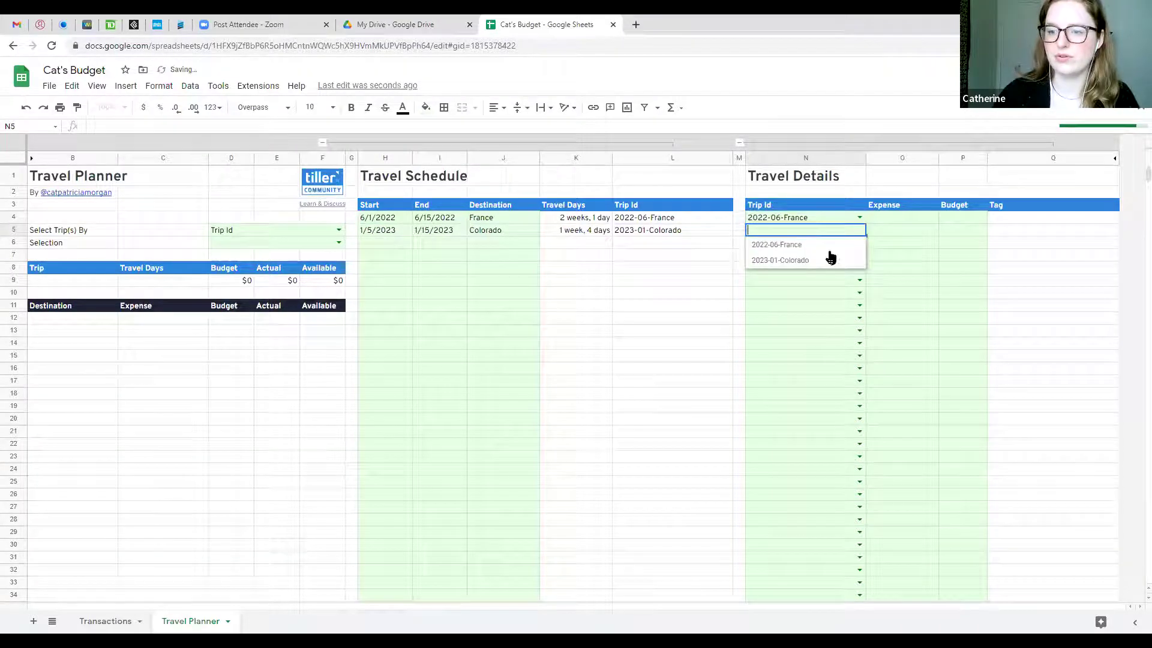
left_click(833, 243)
left_click(859, 242)
left_click(838, 273)
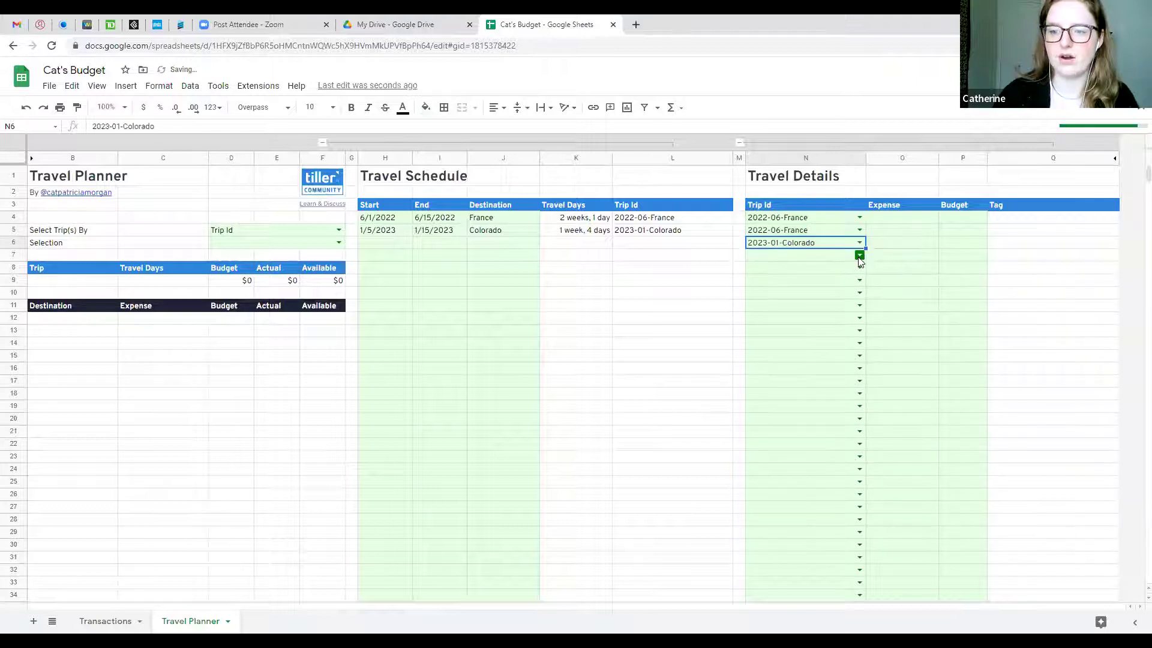
left_click(860, 255)
left_click(837, 285)
- Fill the two France rows in Travel Details with AirBnb budgeted at 2500 and Transportation budgeted at 1500
left_click(890, 220)
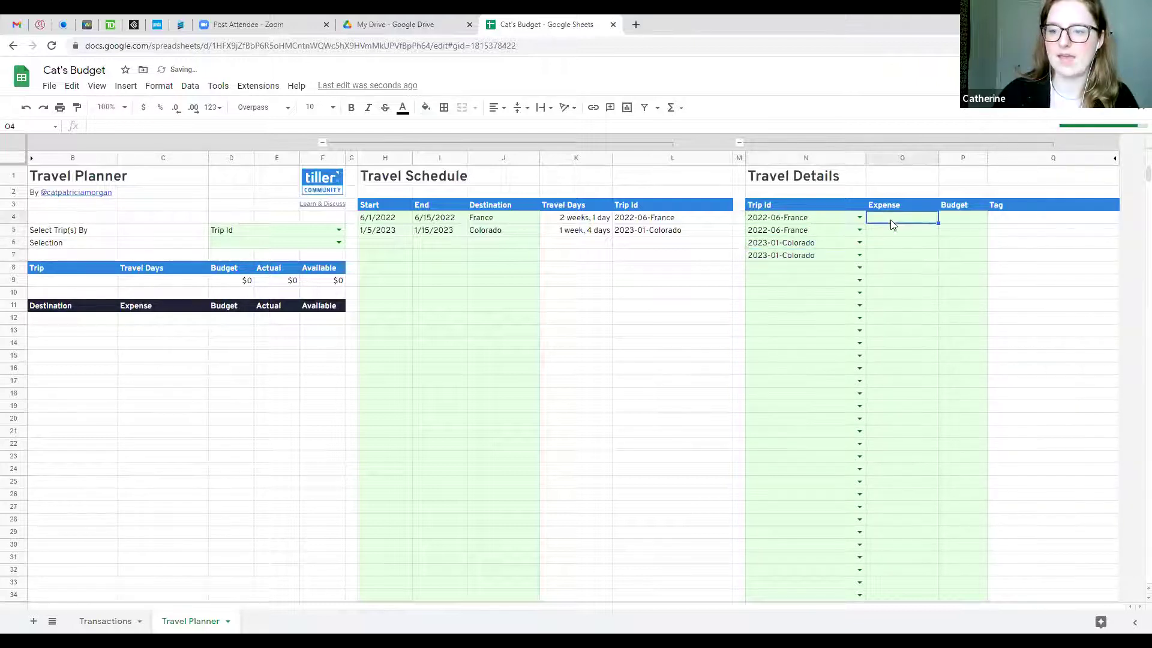
type("AirBnb")
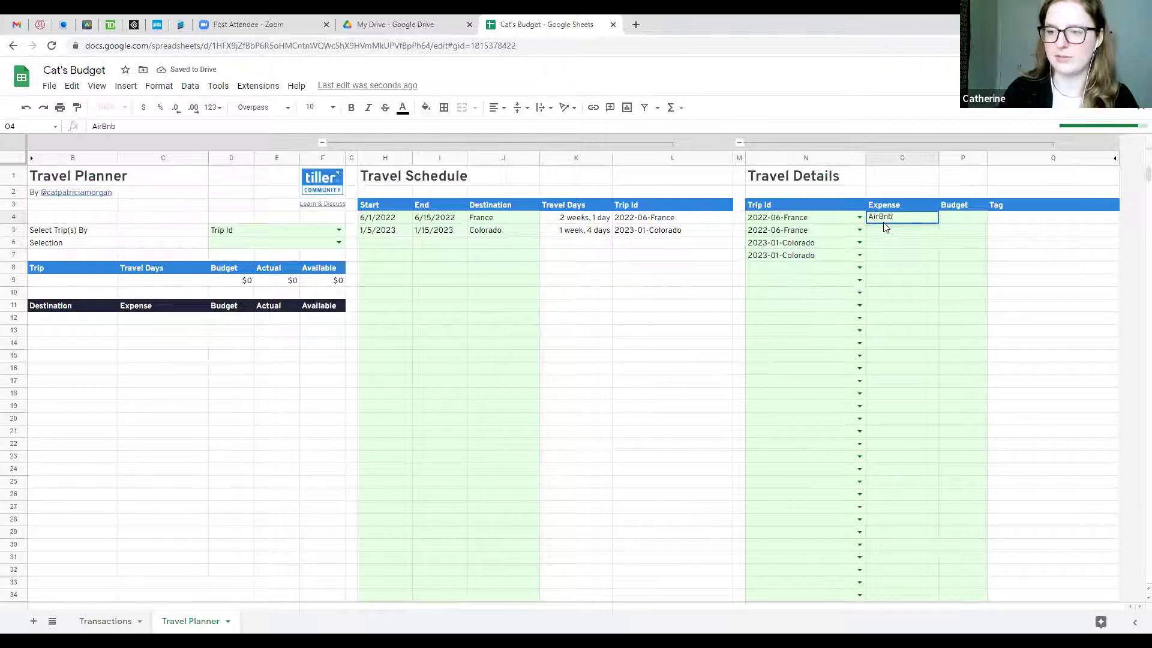
key("Tab")
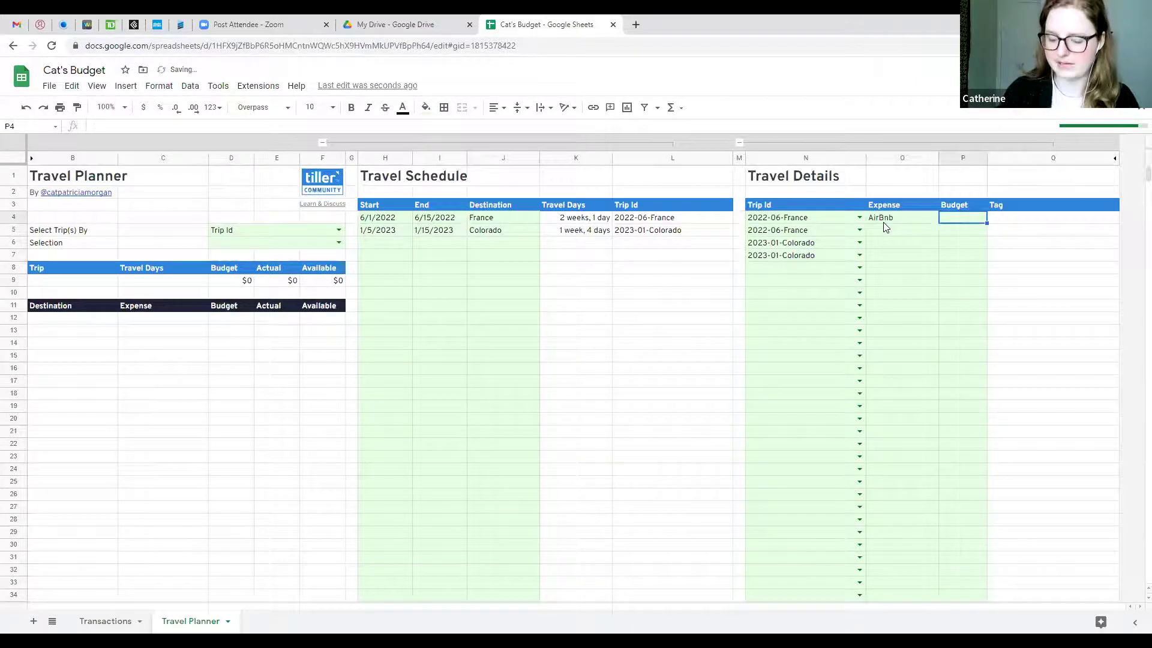
type("2500")
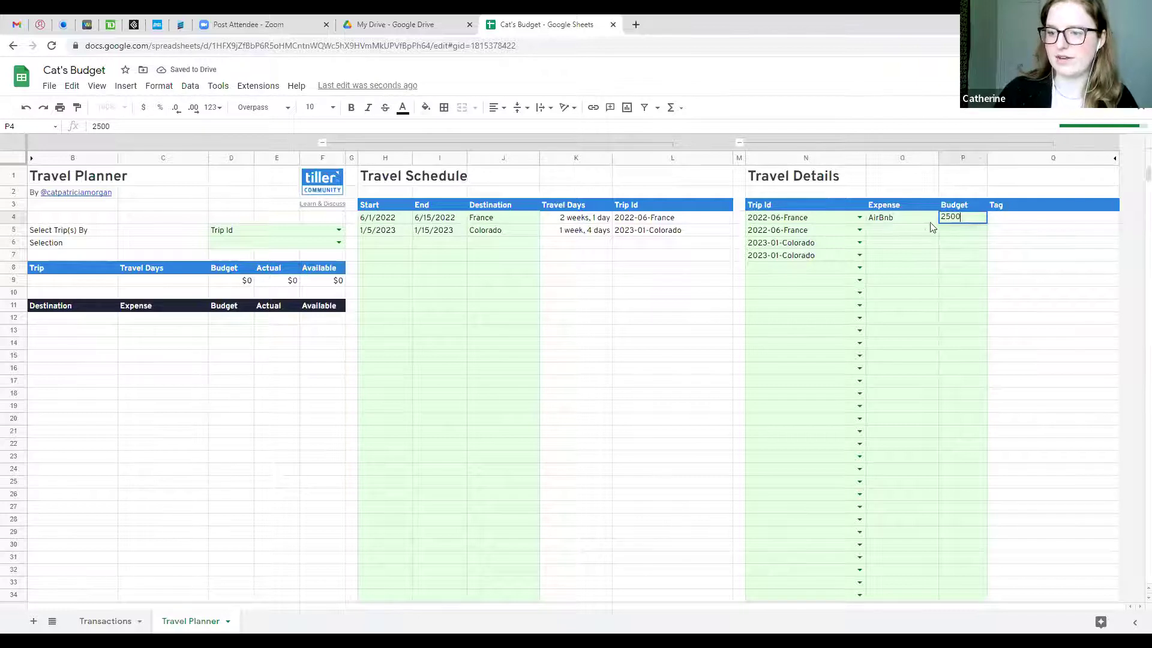
left_click(933, 230)
type("Transportation")
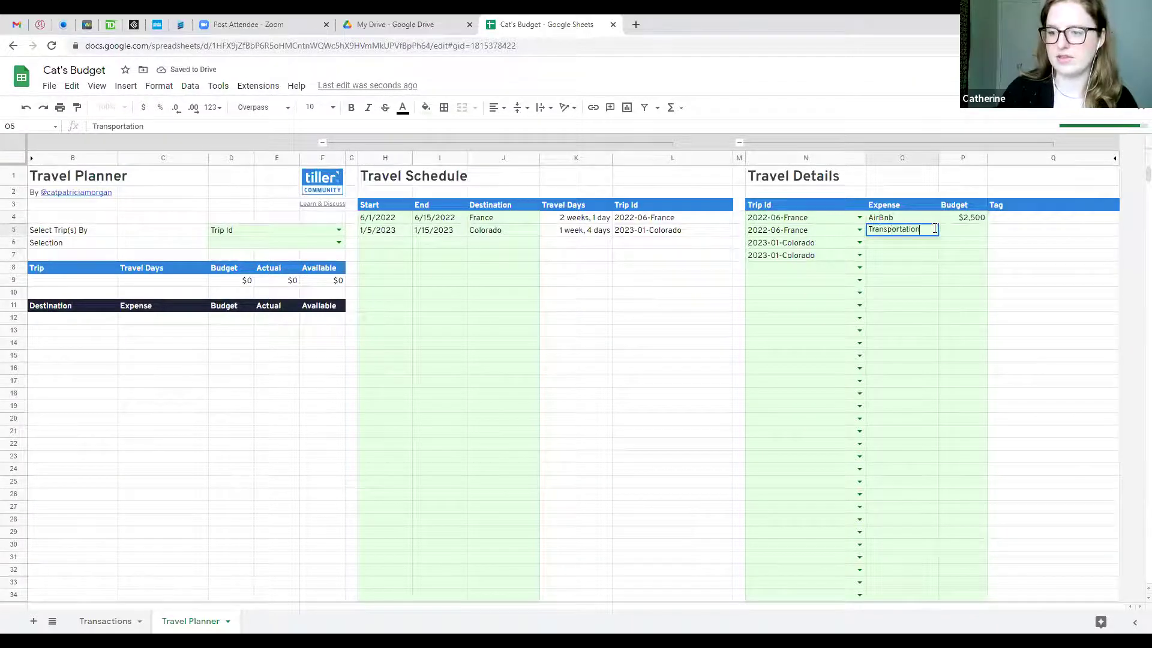
key("Tab")
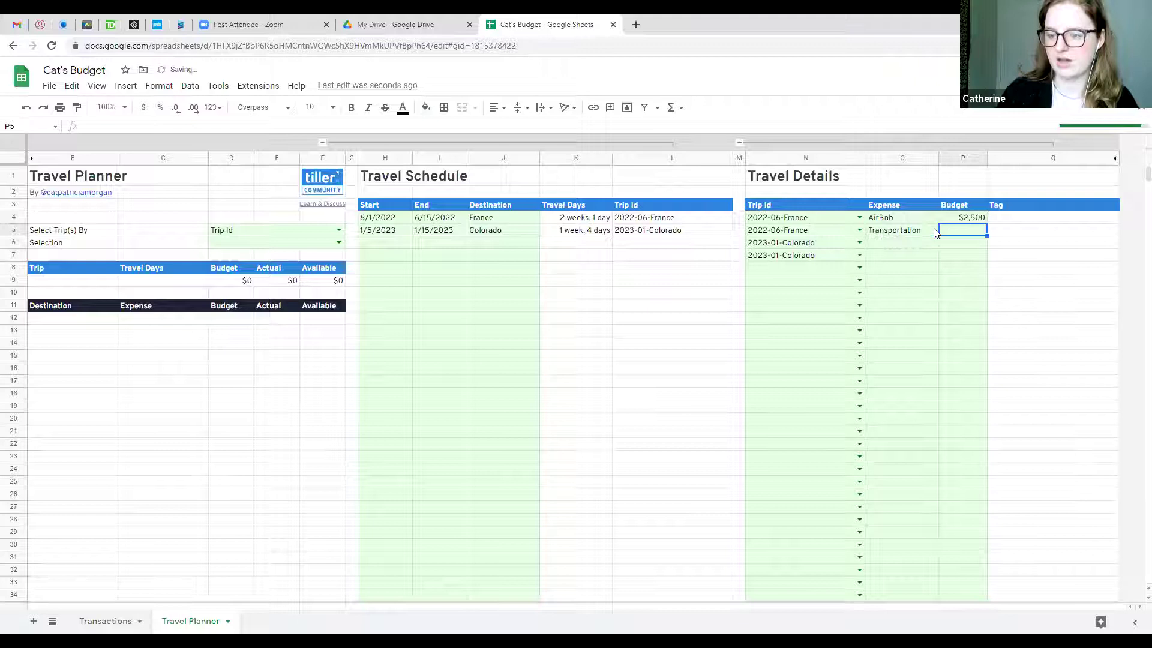
type("1500")
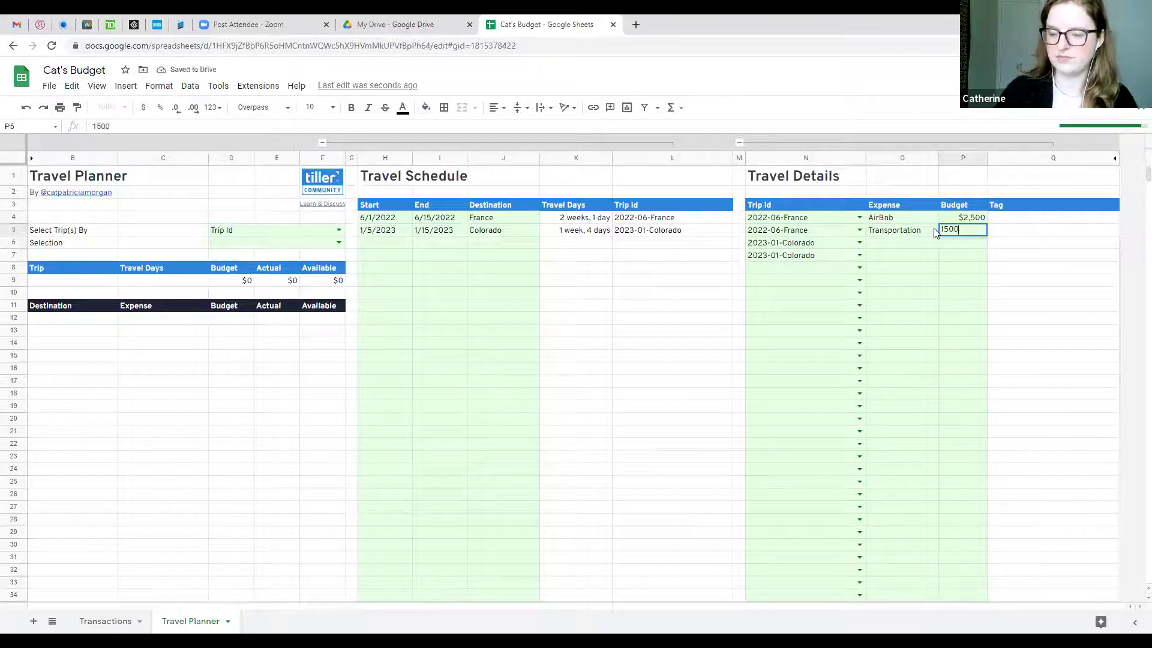
key("Return")
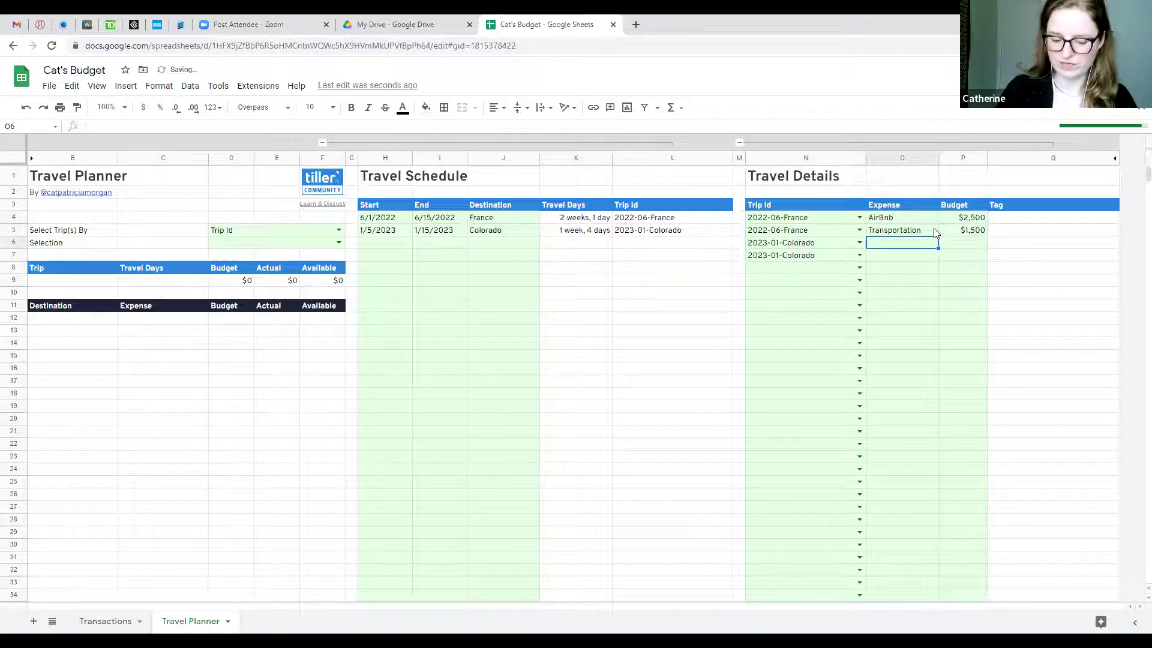
- Fill the two Colorado rows in Travel Details with AirBnb budgeted at 1500 and Transportation budgeted at 500
type("AirBnb")
key("Tab")
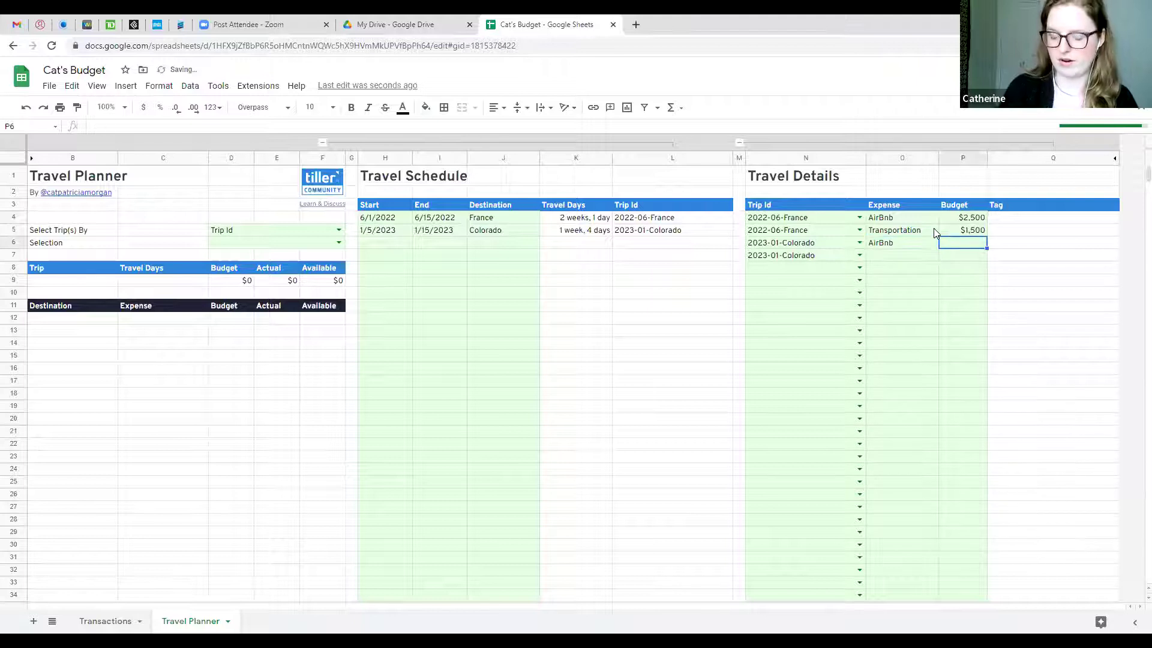
type("1500")
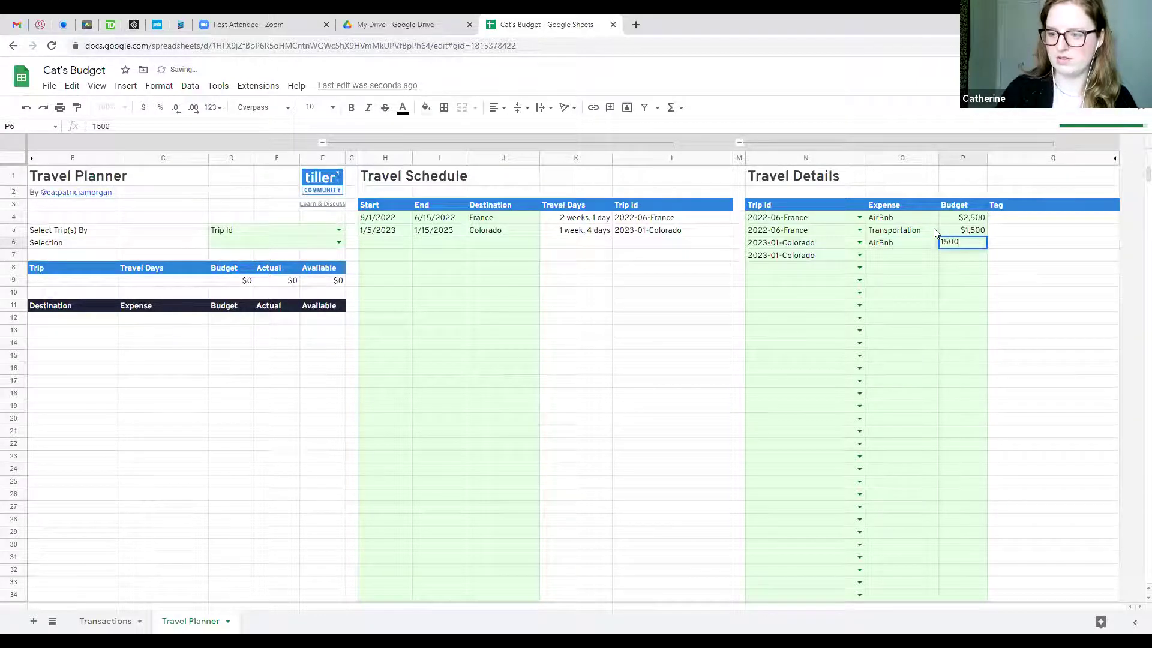
key("Return")
type("Transportation")
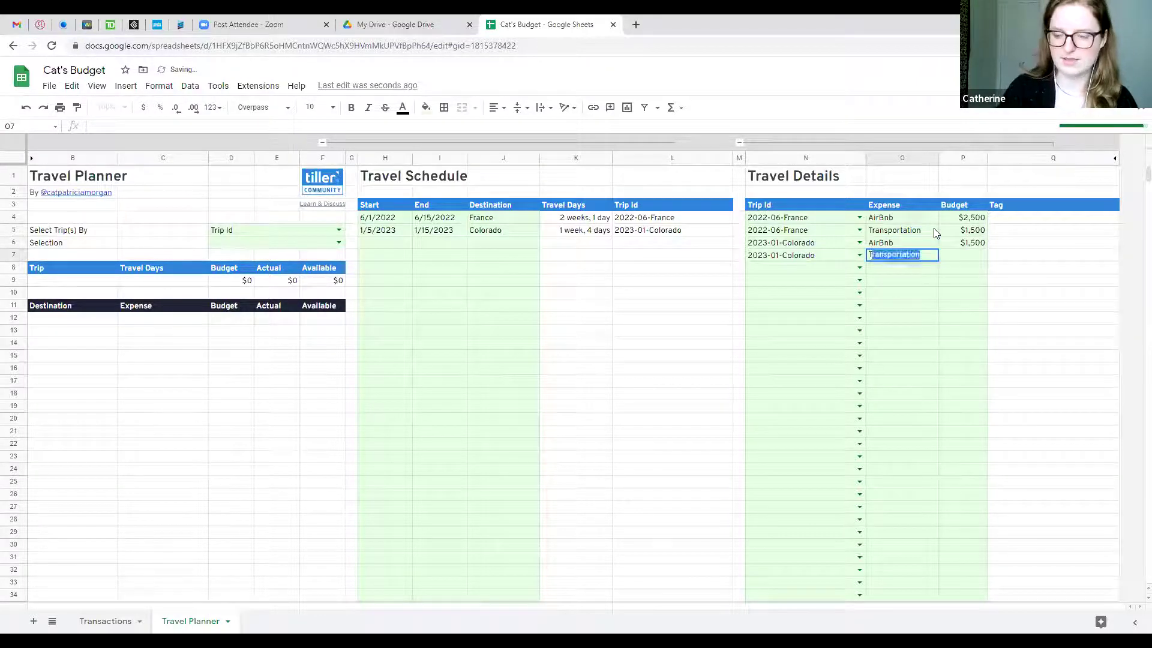
key("Tab")
type("500")
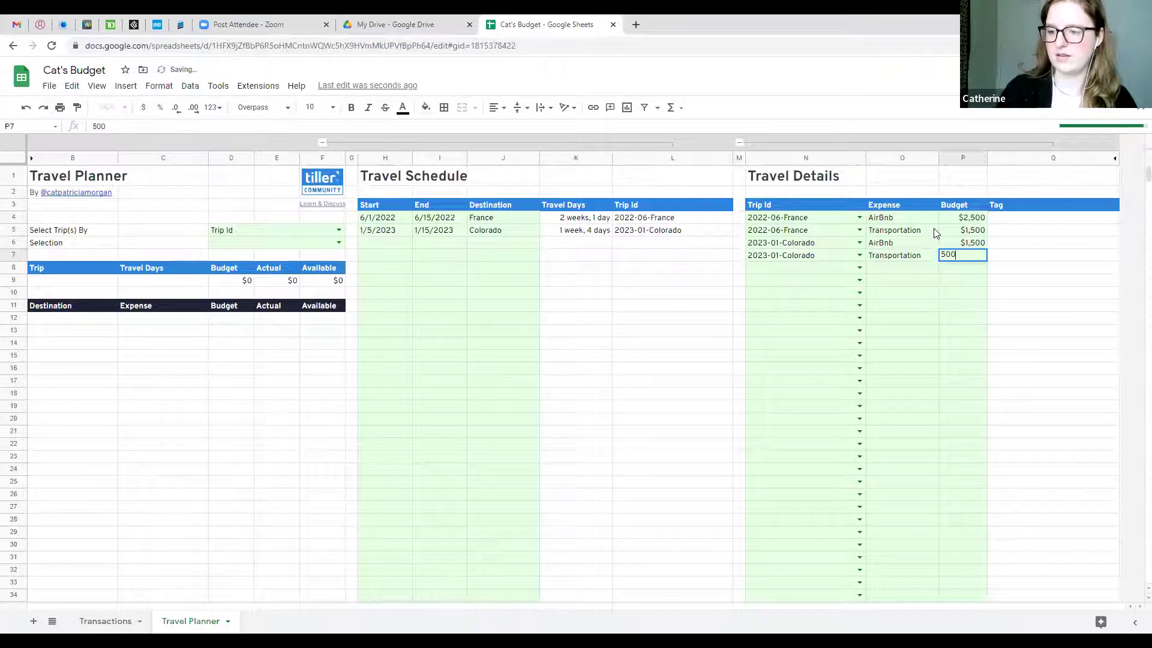
key("Return")
left_click(934, 229)
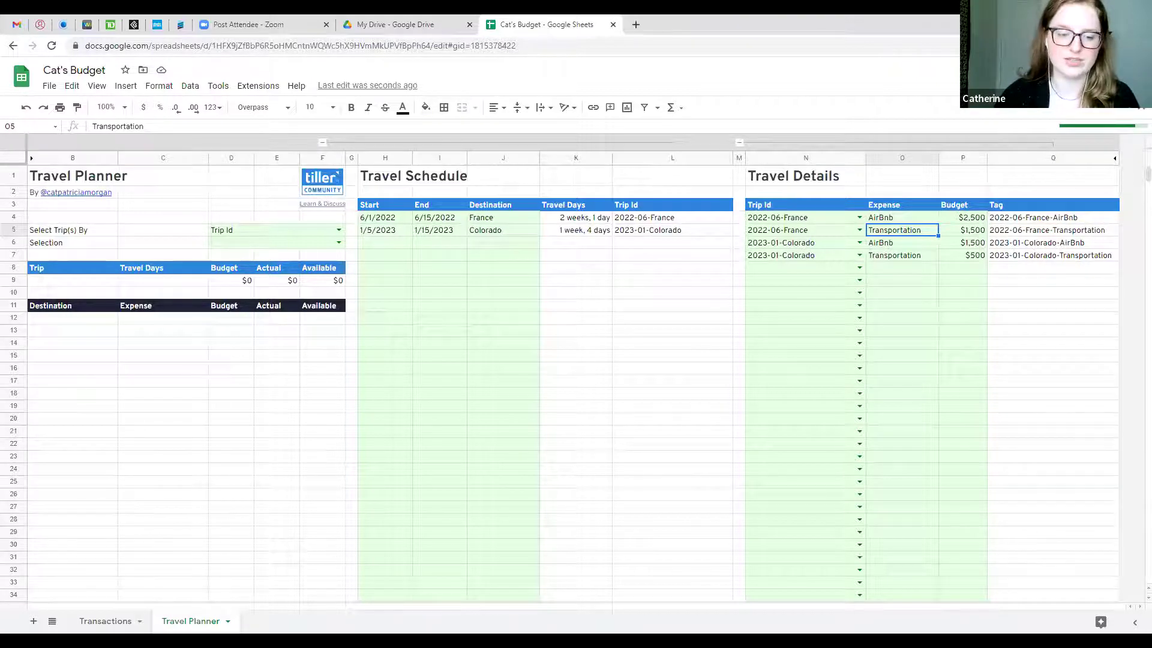
- Copy the 2022-06-France-AirBnb tag from Travel Details into the Tags cell of the $3,000 AirBnB transaction on the Transactions sheet
left_click(91, 628)
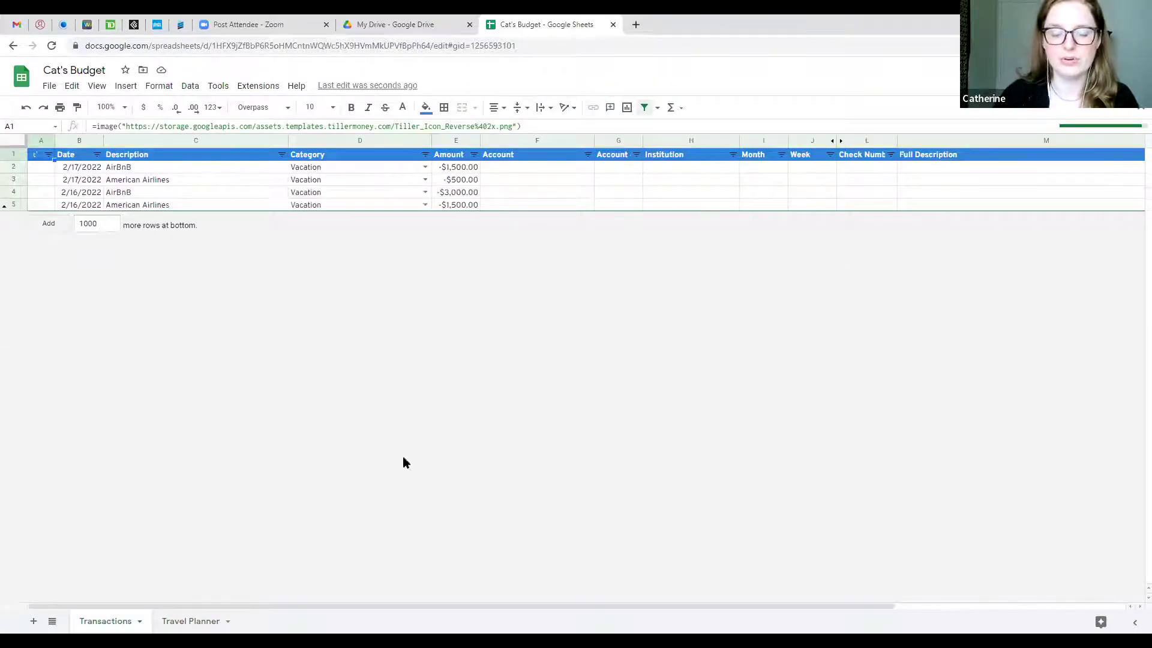
left_click(192, 628)
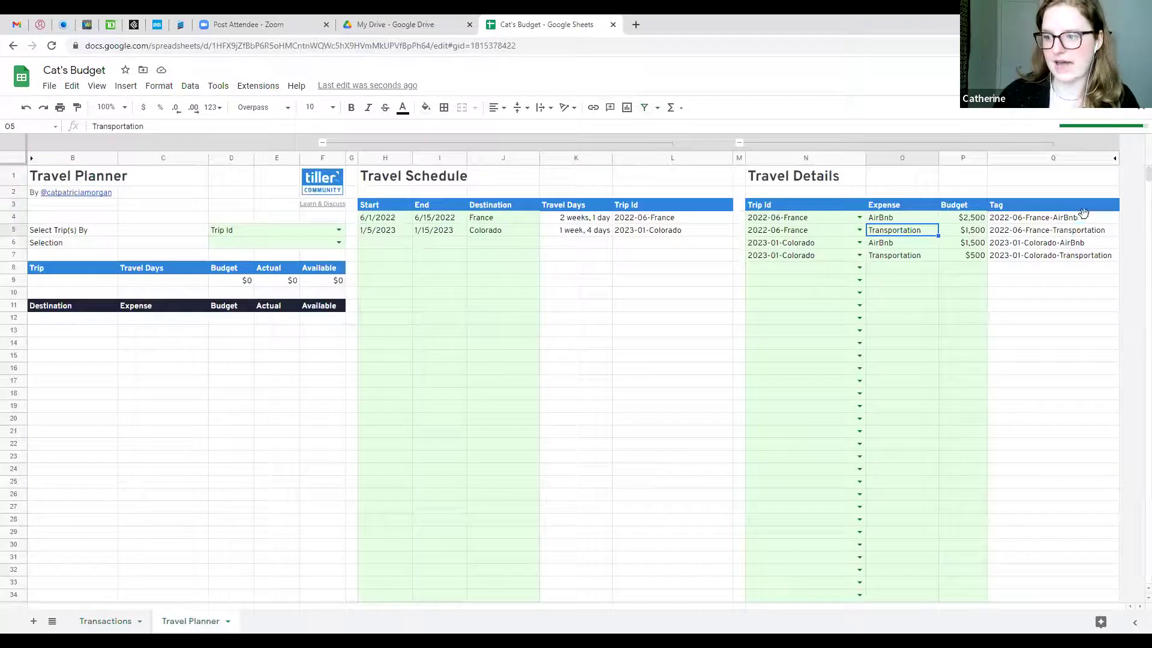
left_click(1086, 218)
double_click(1087, 218)
left_click_drag(1087, 219, 988, 217)
key("ctrl+c")
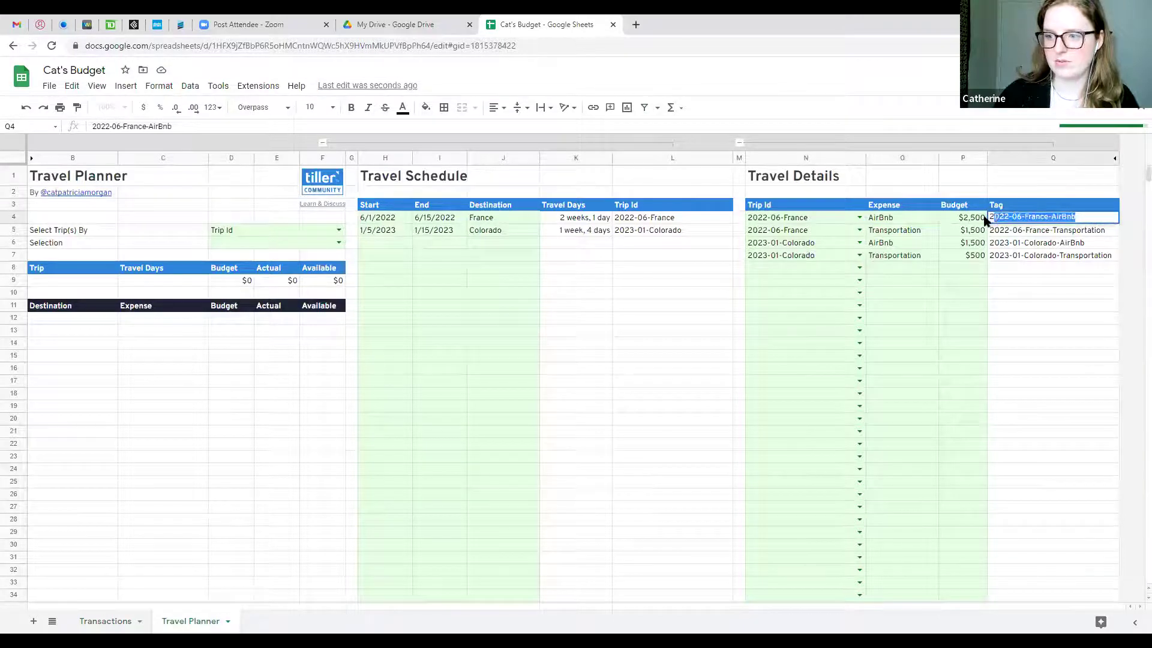
left_click(1064, 294)
left_click(100, 626)
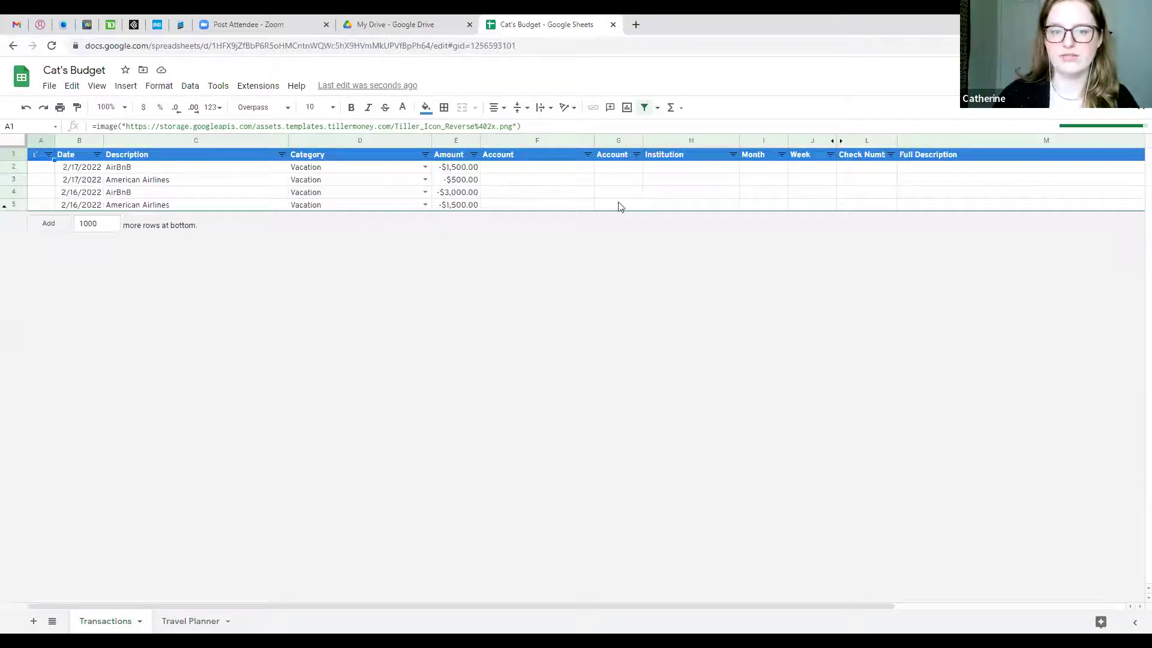
left_click(467, 197)
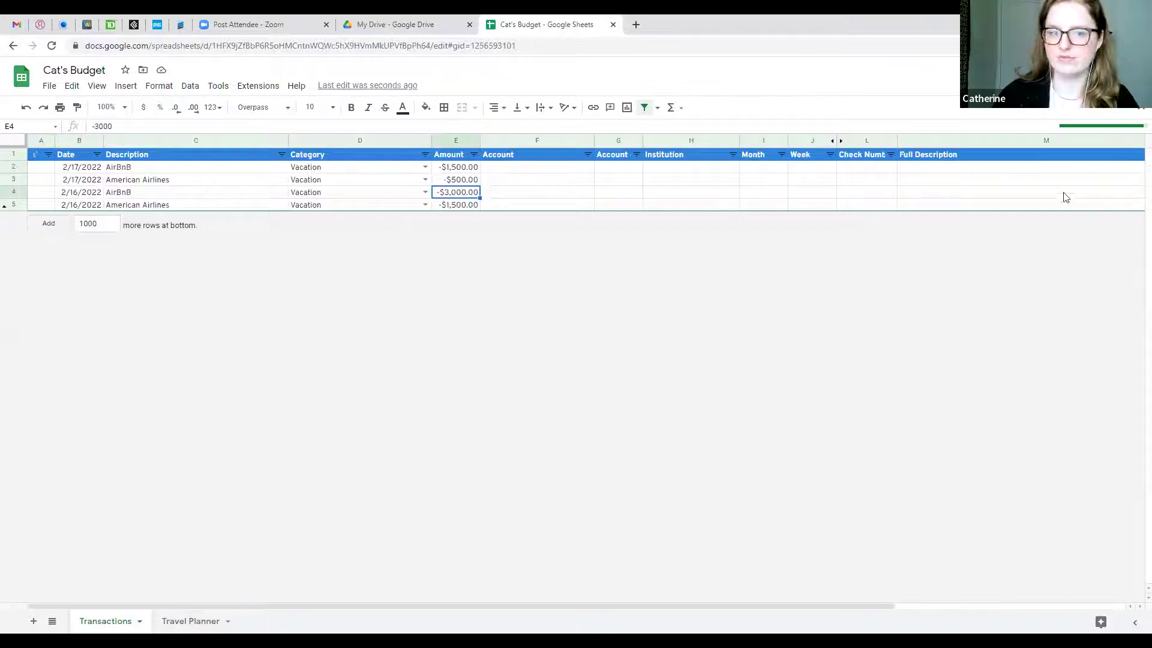
left_click(1093, 195)
left_click_drag(1093, 195, 923, 200)
left_click(924, 195)
double_click(925, 196)
key("ctrl+v")
key("Return")
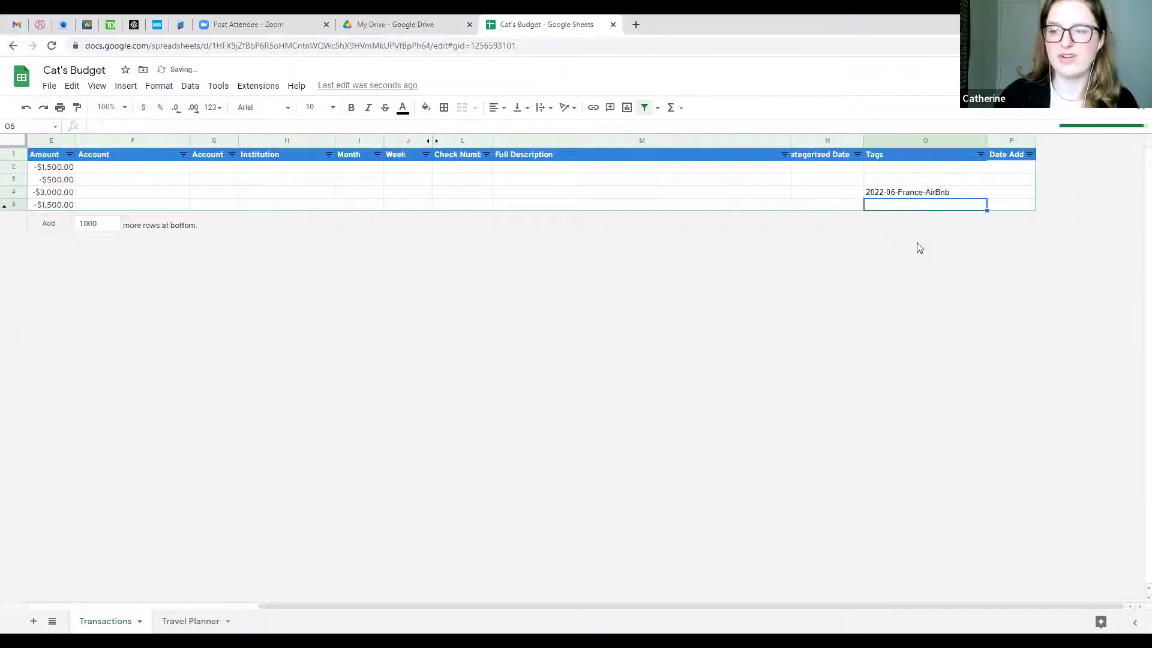
- Copy the 2022-06-France-Transportation tag from Travel Details into the Tags cell of the $1,500 American Airlines transaction
left_click(217, 625)
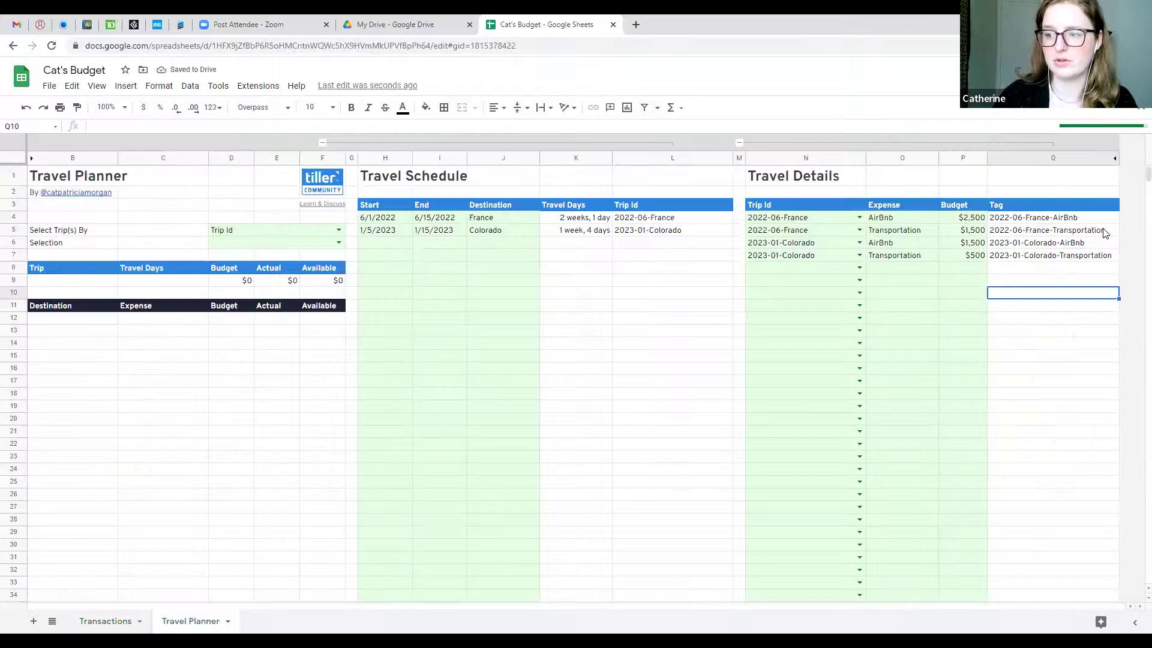
left_click(1104, 229)
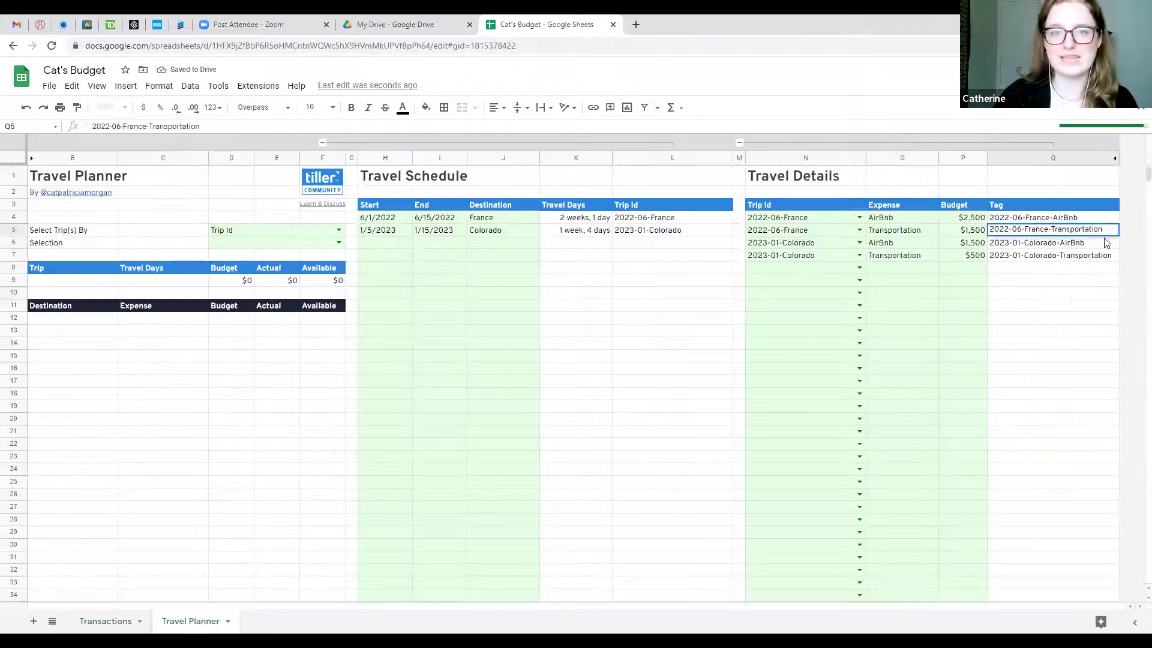
left_click_drag(1108, 232, 911, 235)
key("ctrl+c")
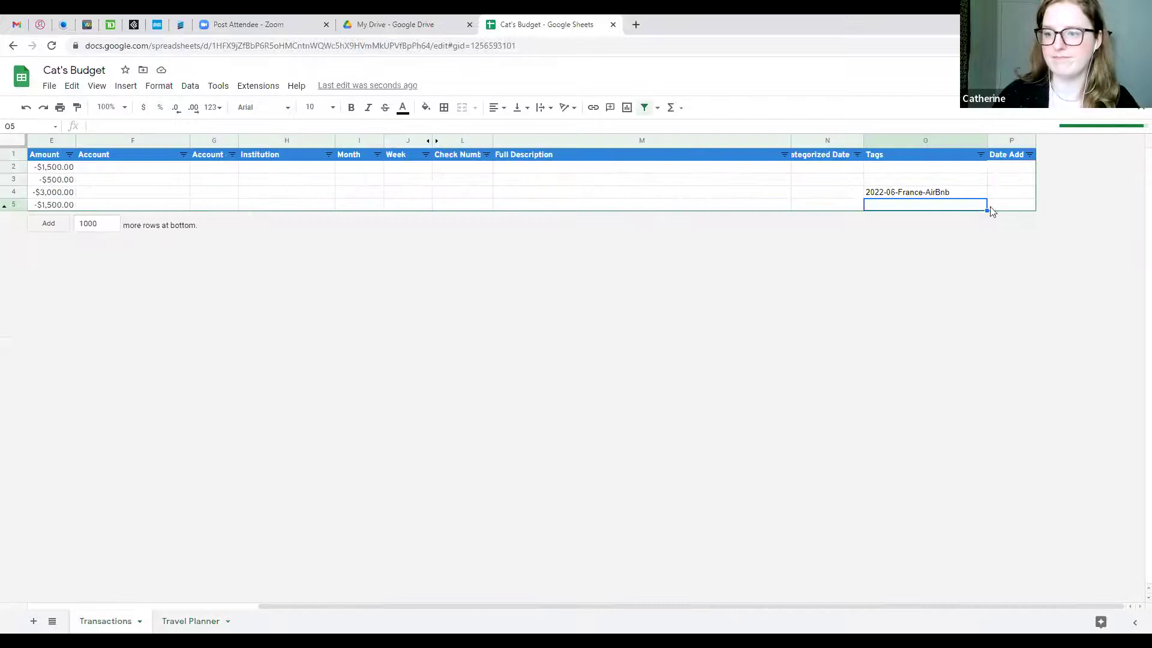
double_click(967, 206)
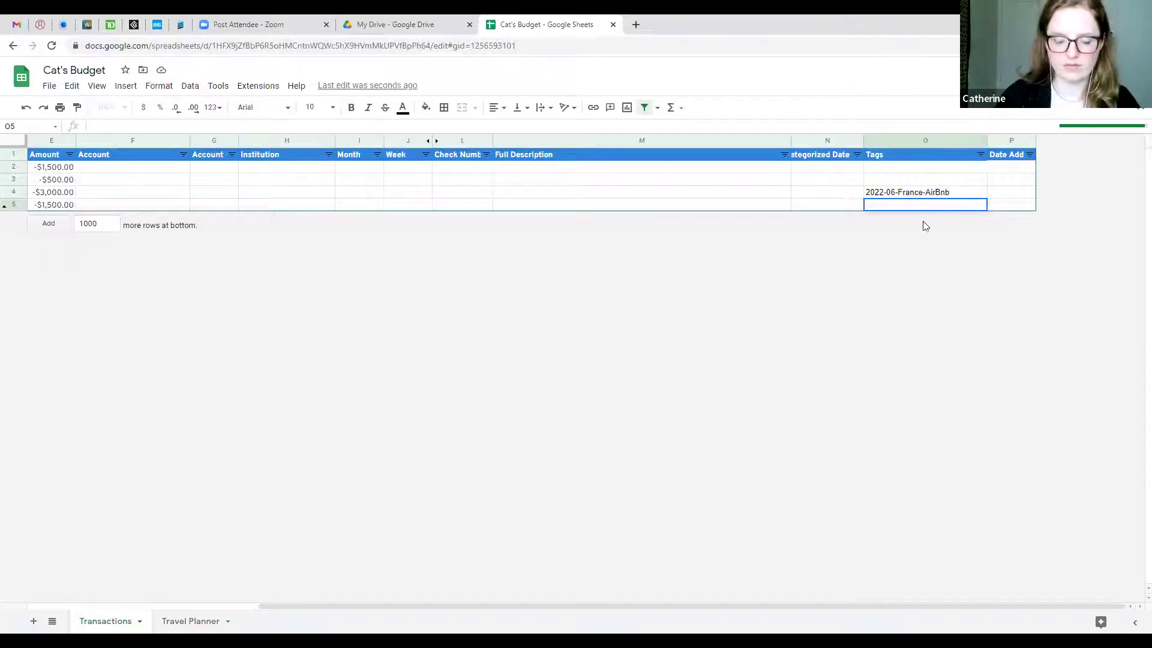
key("ctrl+v")
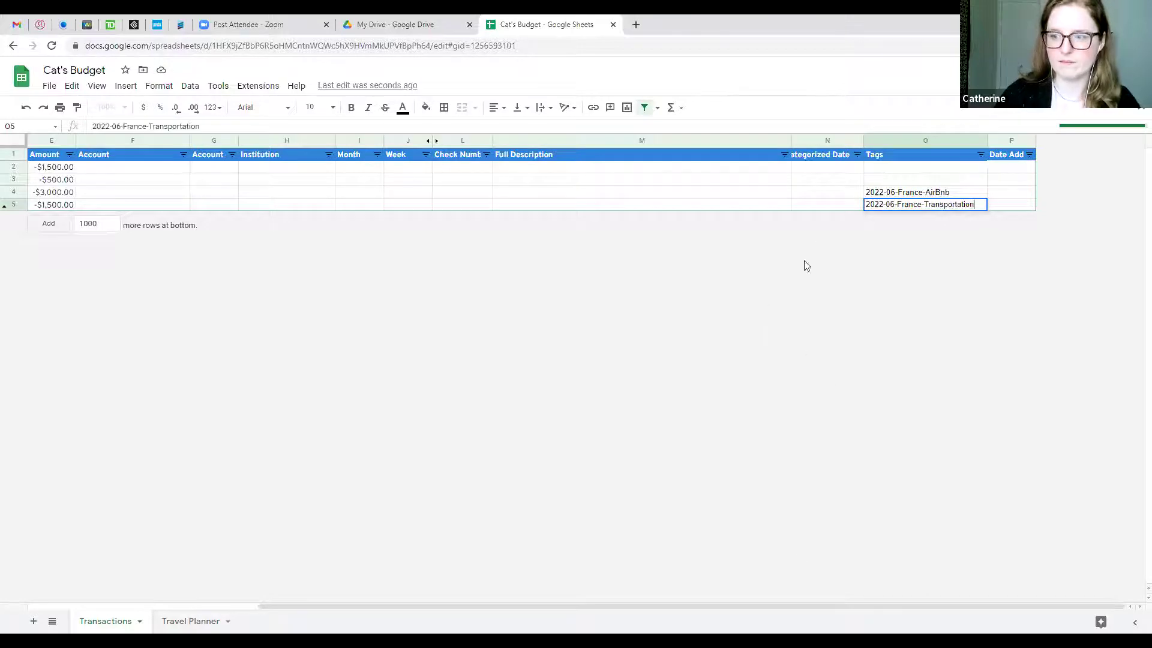
left_click(843, 184)
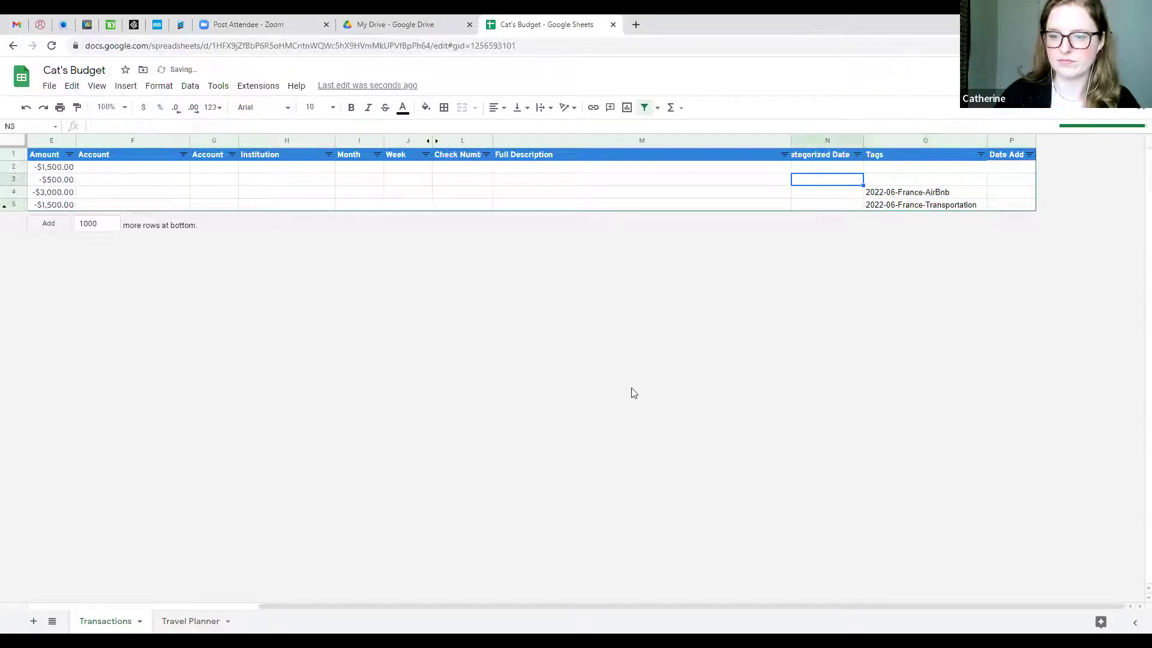
- Copy the 2023-01-Colorado-AirBnb tag into the Tags cell of the $1,500 AirBnB transaction and return to the Travel Planner sheet
left_click(167, 624)
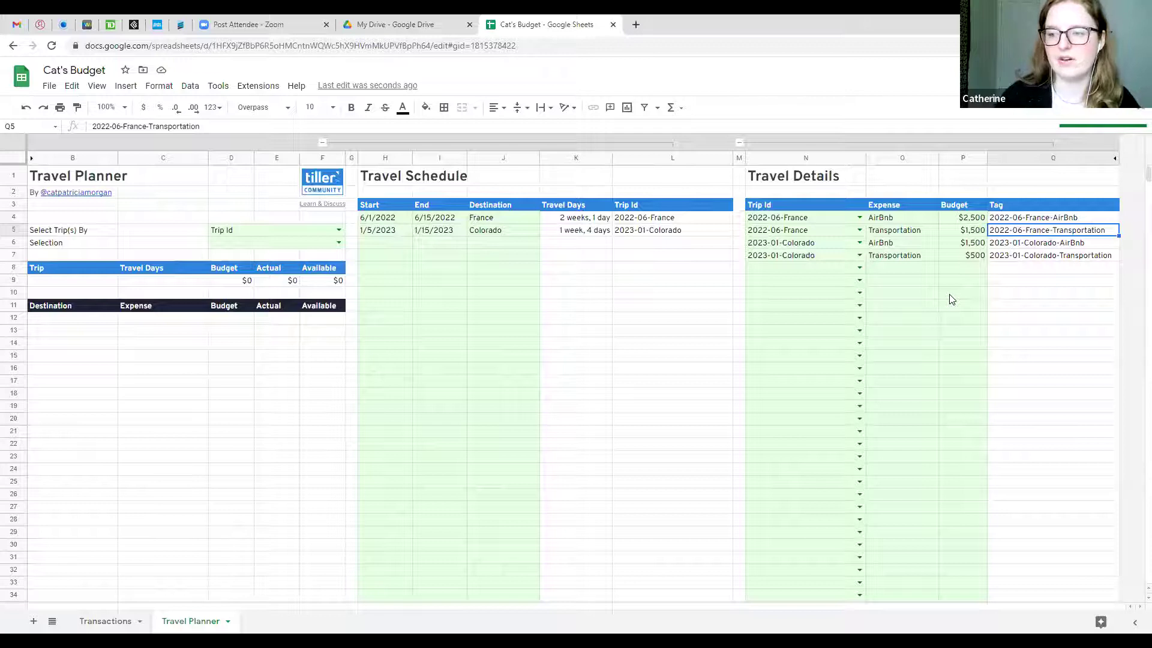
left_click(1065, 243)
double_click(1105, 244)
left_click_drag(1105, 244, 938, 244)
key("ctrl+c")
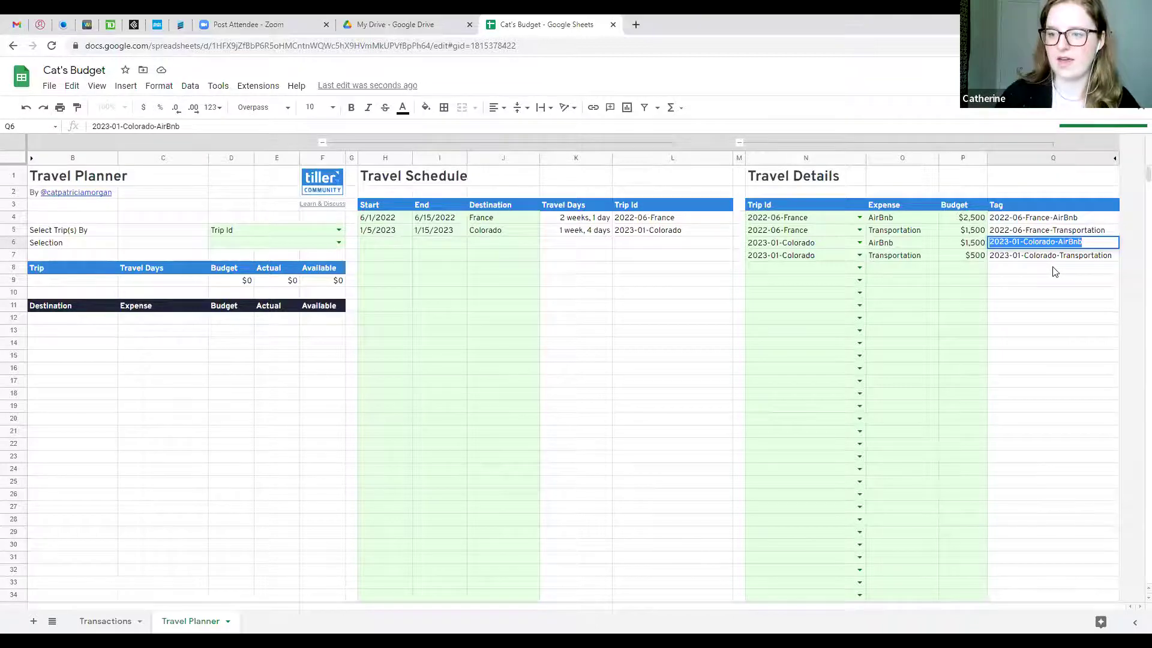
left_click(112, 621)
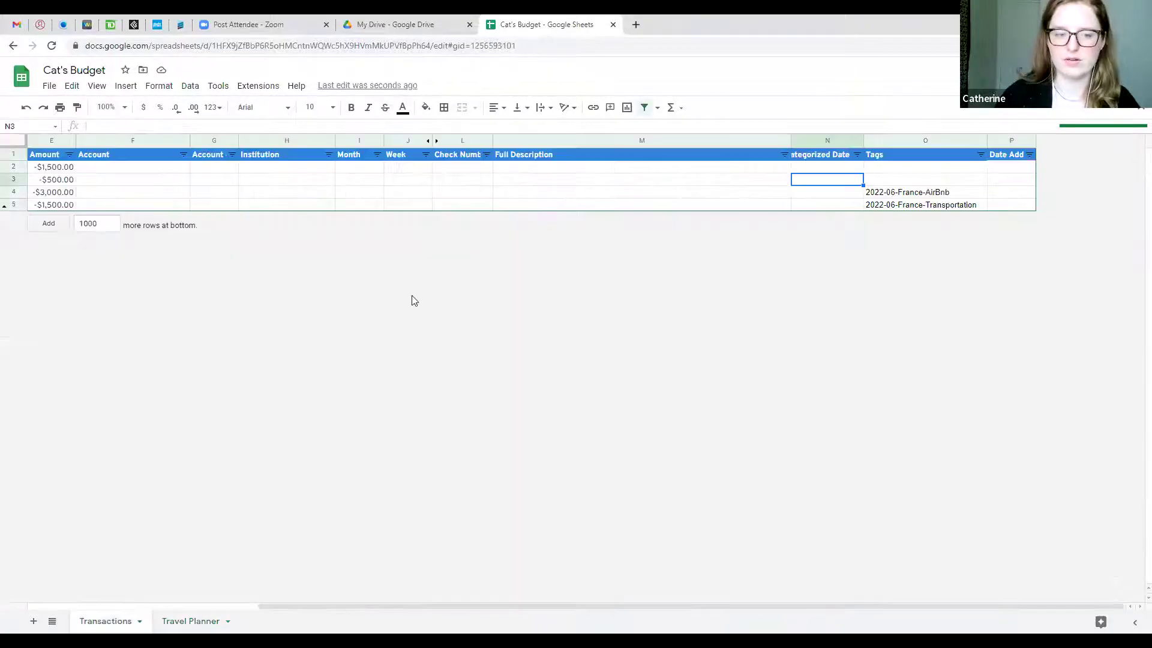
left_click(477, 205)
left_click(882, 166)
key("ctrl+v")
left_click(793, 191)
left_click(207, 621)
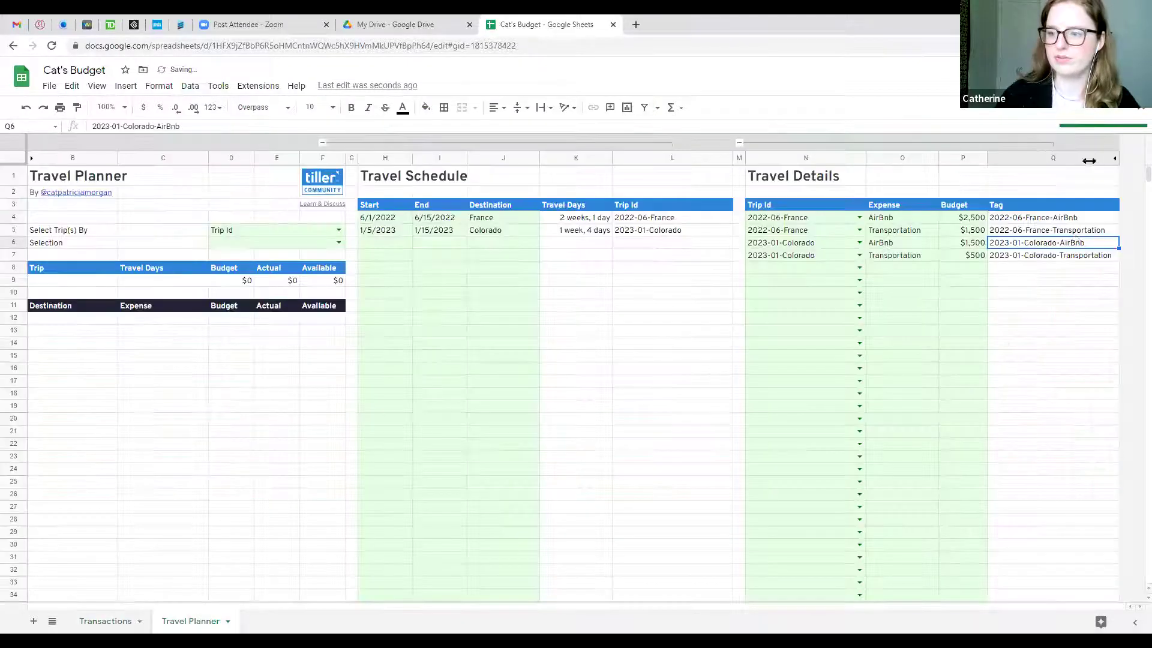
double_click(1080, 233)
left_click_drag(1115, 232, 888, 233)
key("ctrl+v")
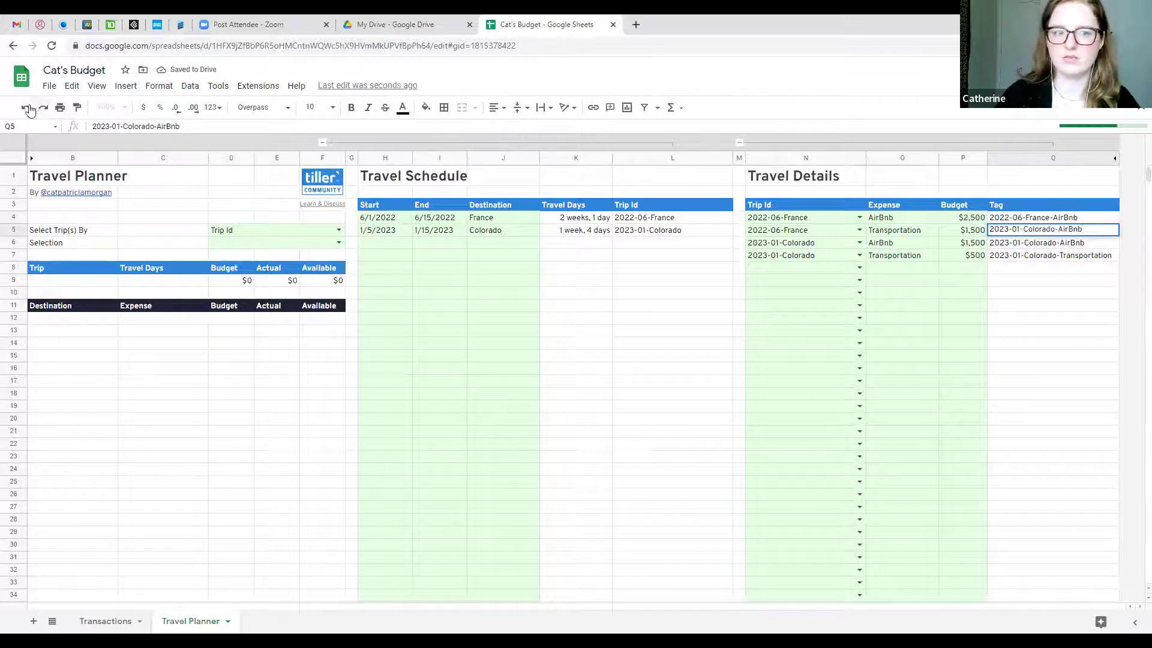
double_click(1100, 229)
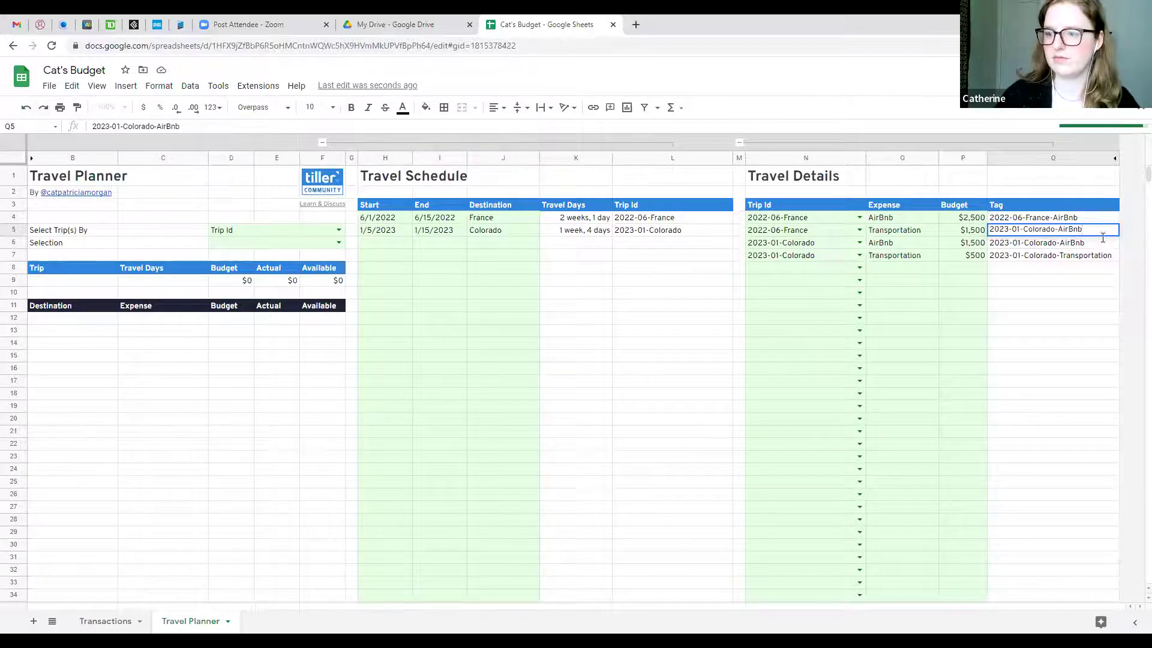
left_click(668, 257)
left_click(26, 107)
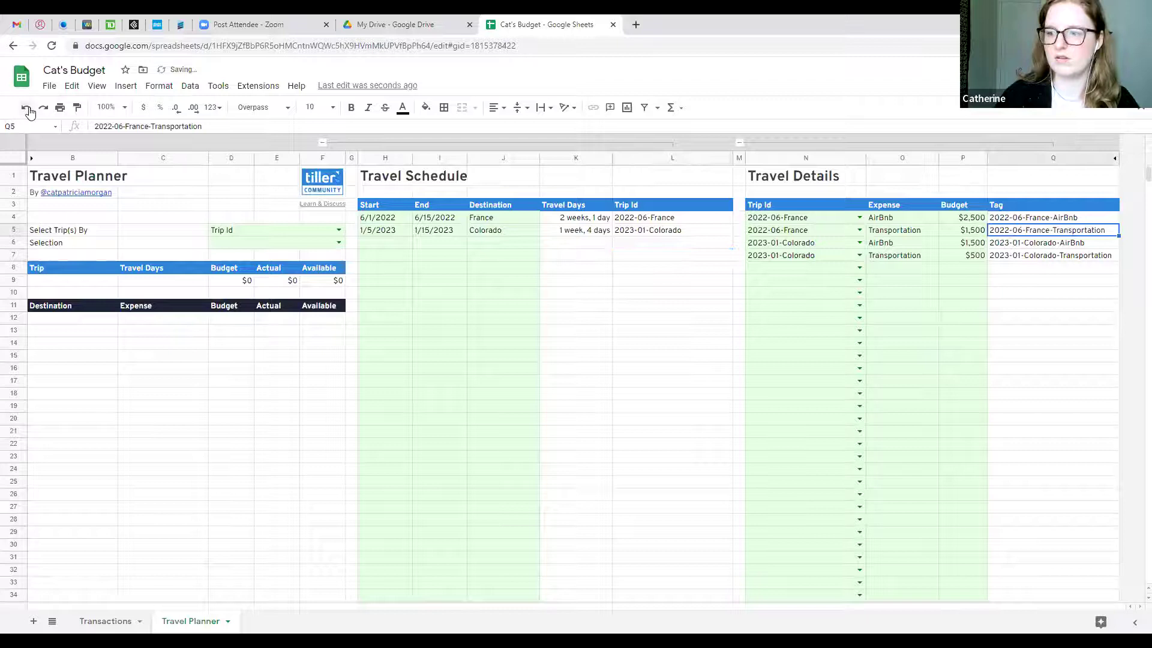
- Copy the 2023-01-Colorado-Transportation tag from Travel Details into the Tags cell of the $500 American Airlines transaction
left_click(1111, 258)
double_click(1111, 258)
left_click_drag(1112, 256, 933, 252)
key("ctrl+c")
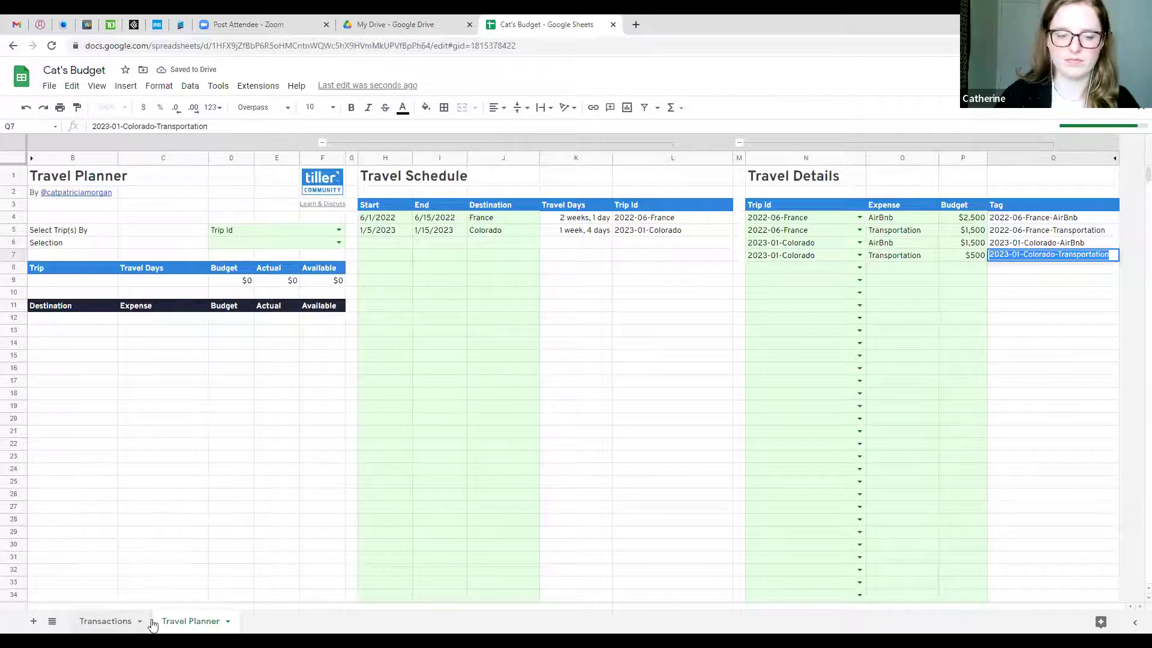
left_click(106, 621)
double_click(951, 178)
key("ctrl+v")
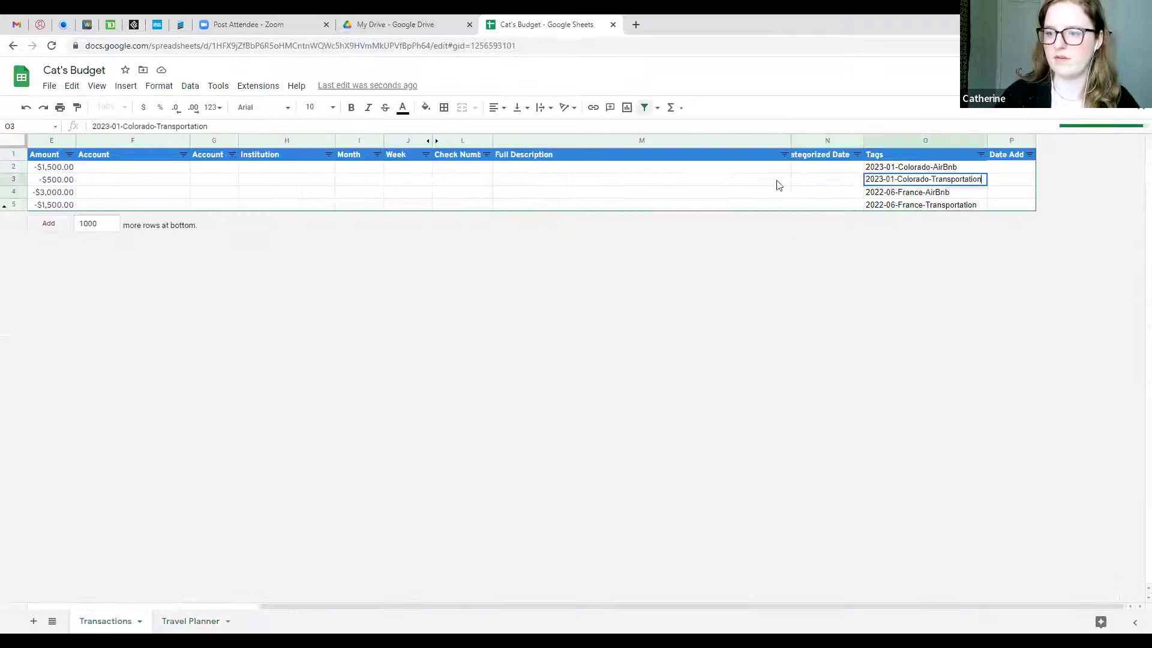
left_click(776, 183)
left_click_drag(327, 607, 106, 606)
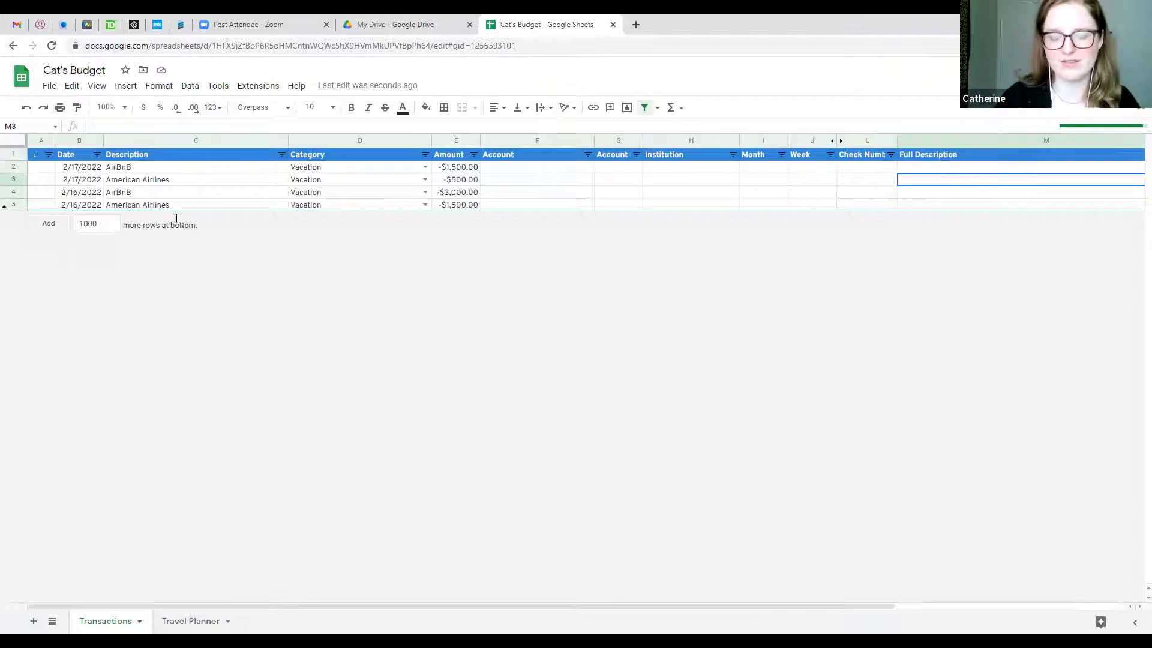
- On the Travel Planner sheet, keep trips selected by Trip Id and set the Selection to 2022-06-France
left_click(196, 627)
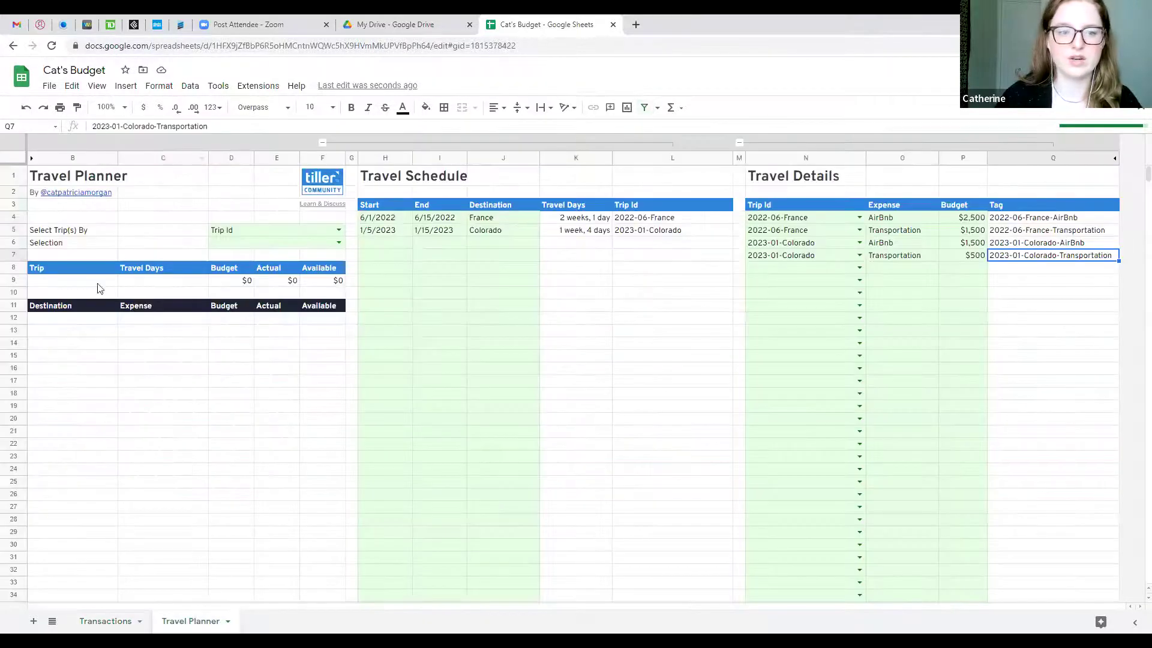
left_click(339, 231)
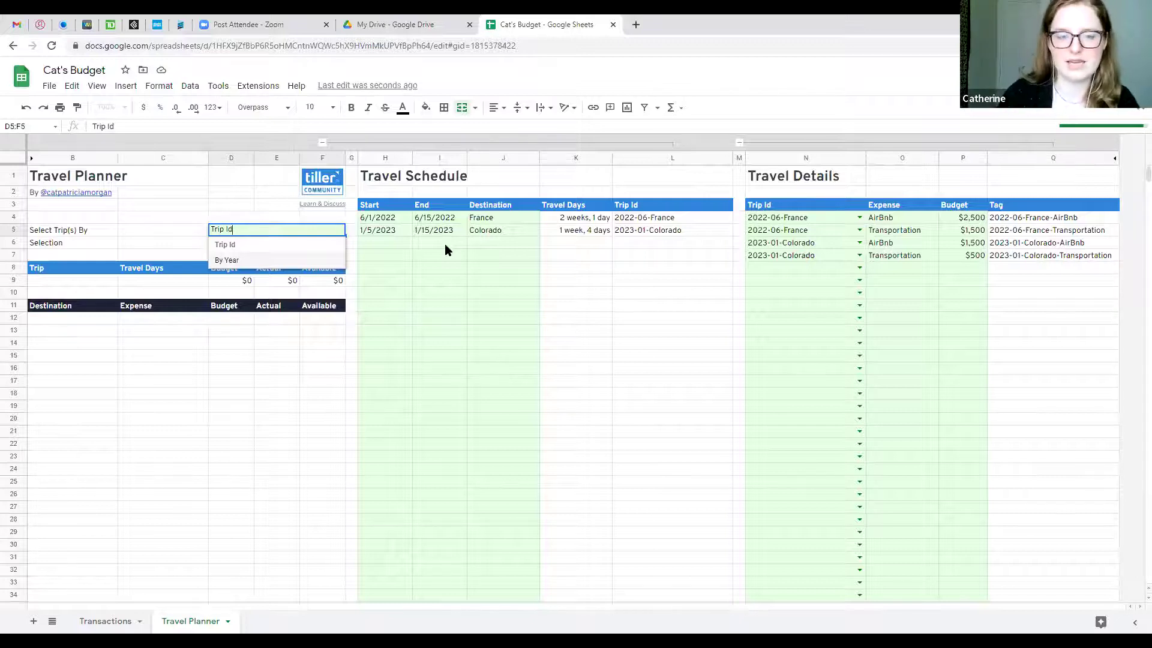
left_click(314, 250)
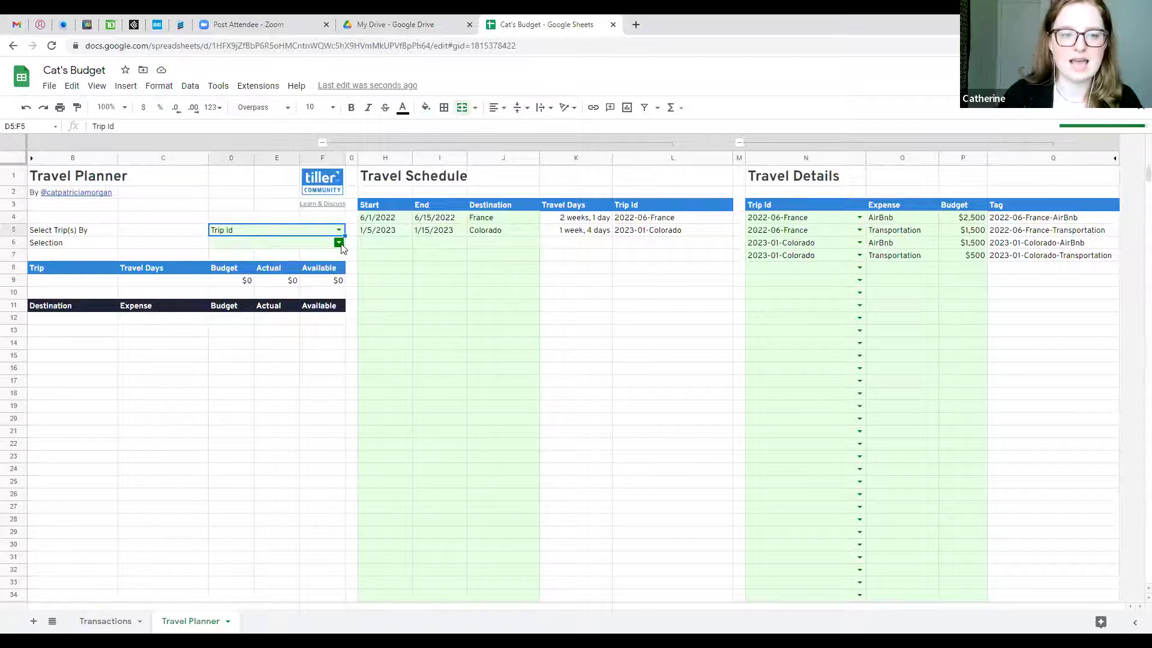
left_click(339, 242)
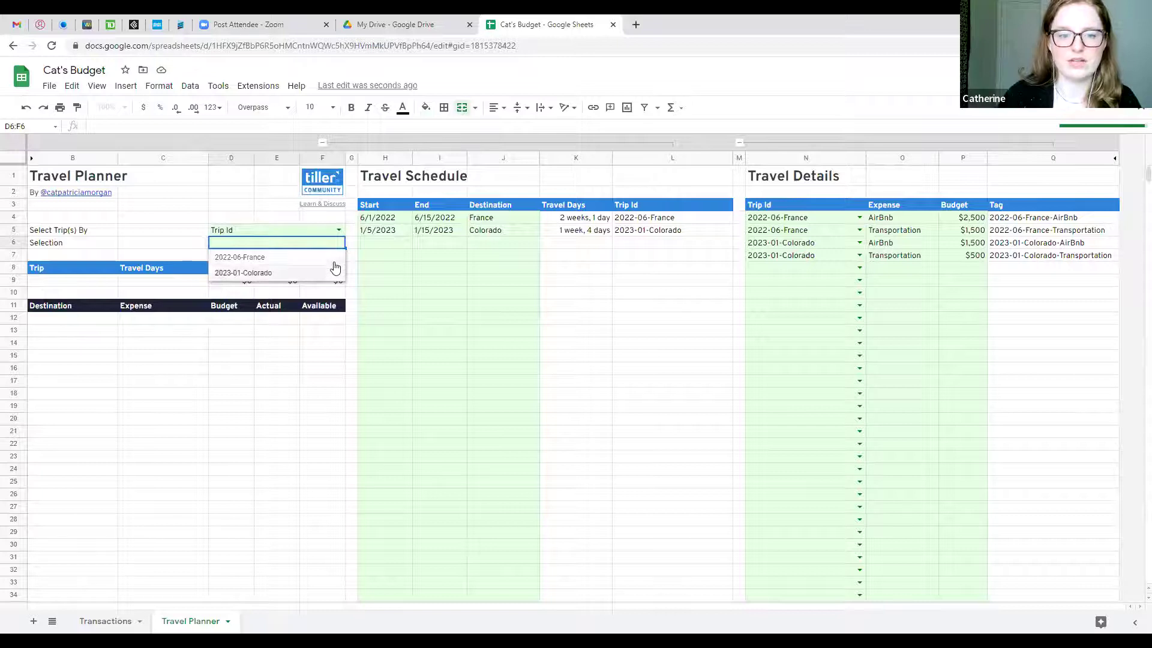
left_click(334, 260)
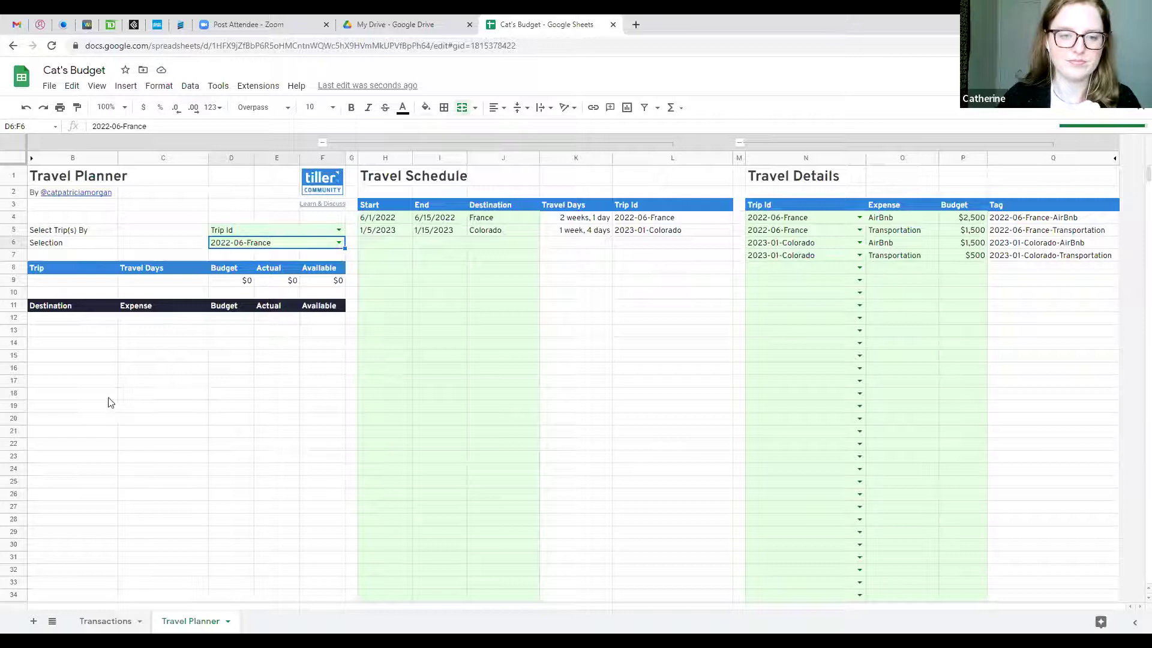
left_click(103, 369)
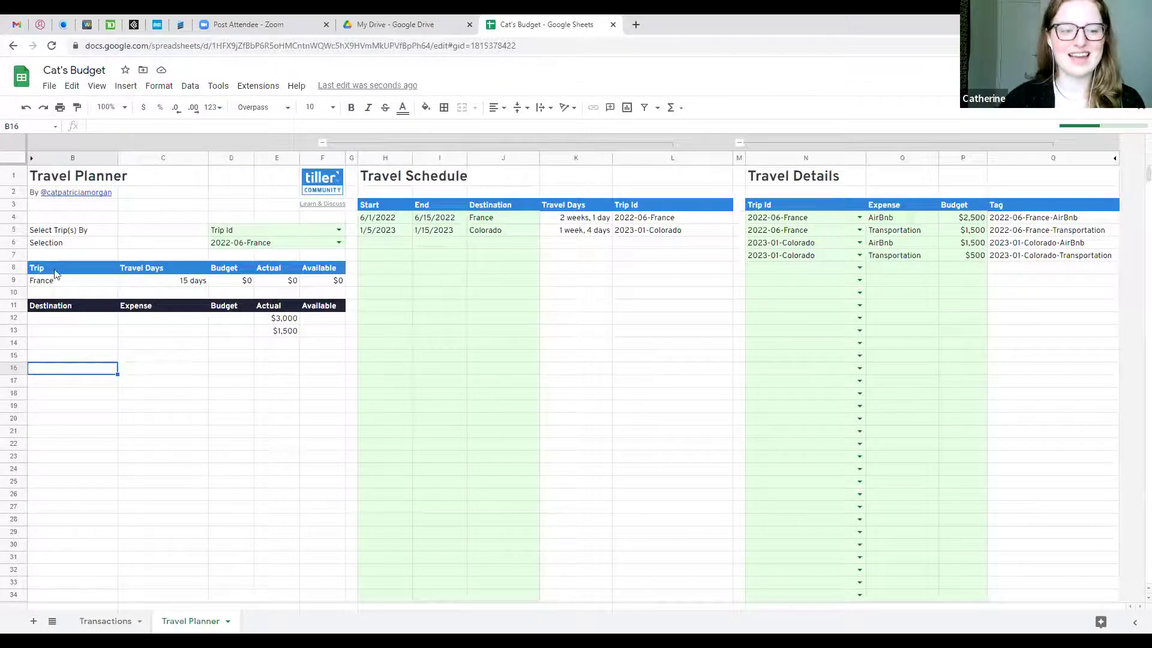
- Examine the France trip's travel days, budget, actual and available amounts, plus its AirBnb and Transportation expense rows
left_click(79, 283)
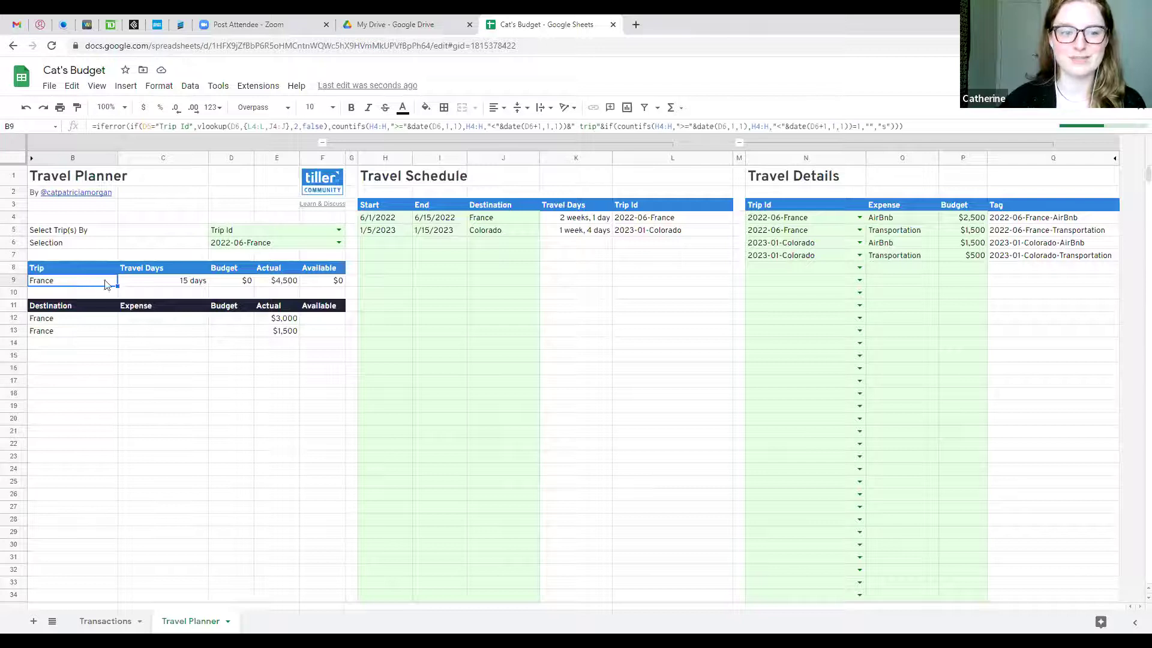
left_click(199, 283)
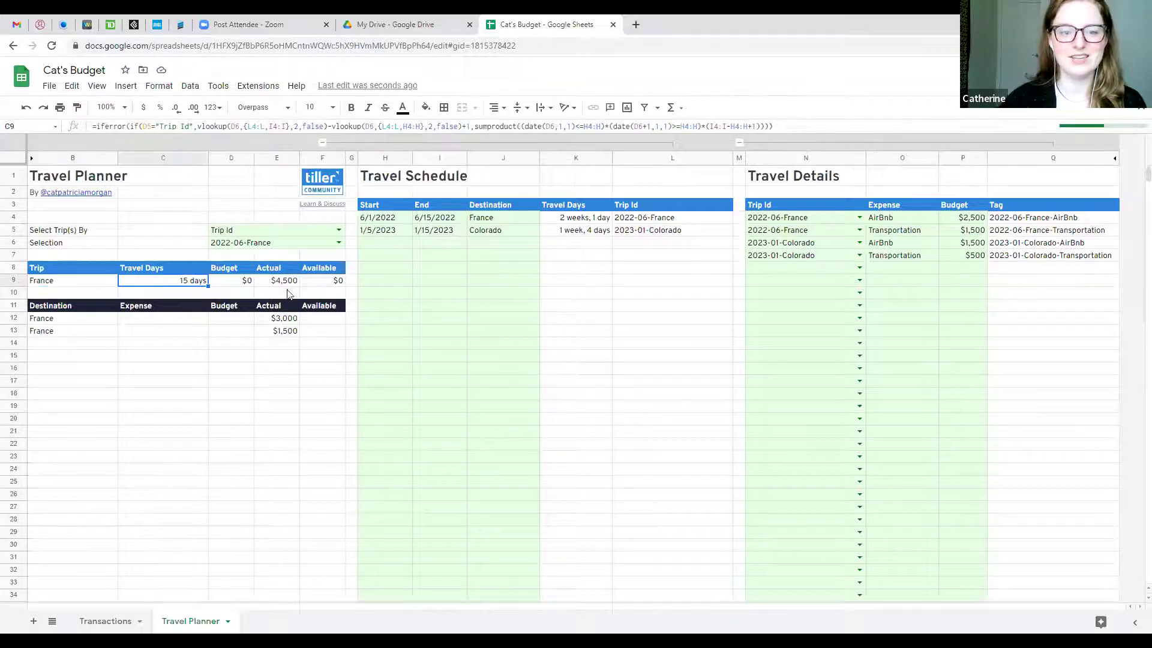
left_click(245, 282)
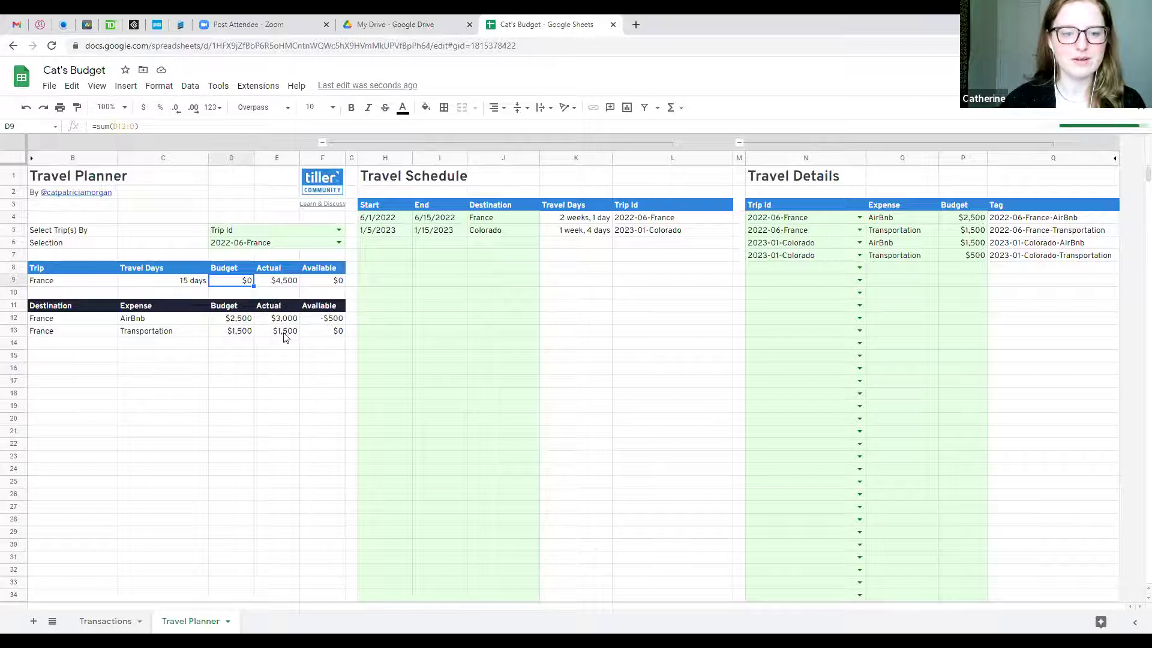
left_click(303, 345)
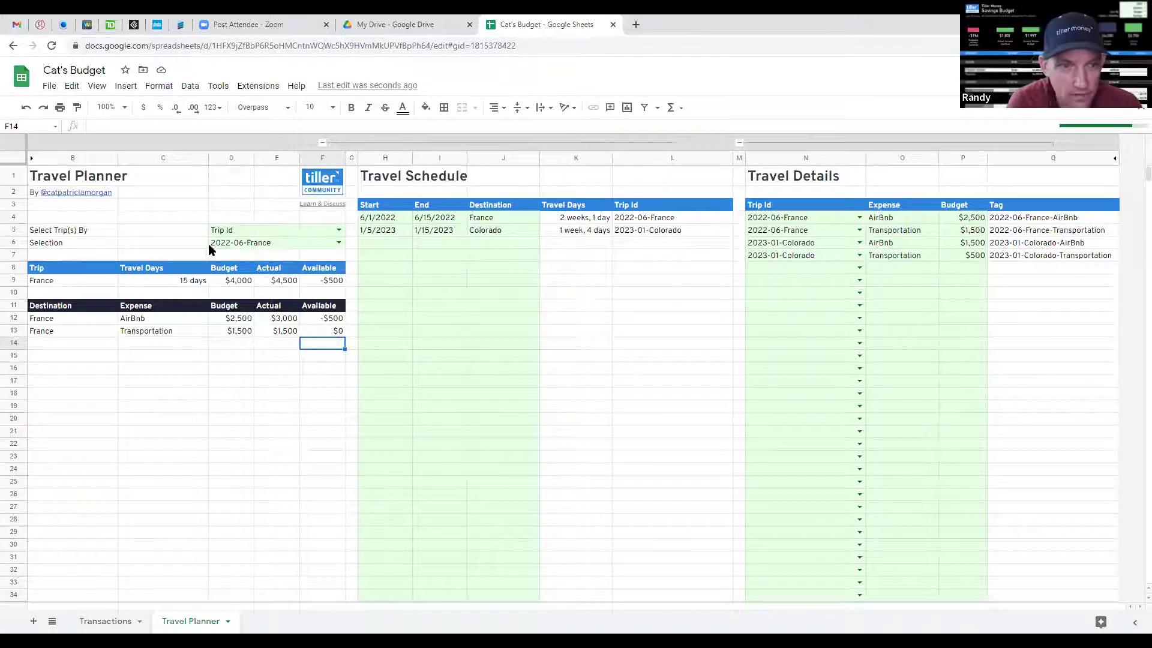
left_click(245, 280)
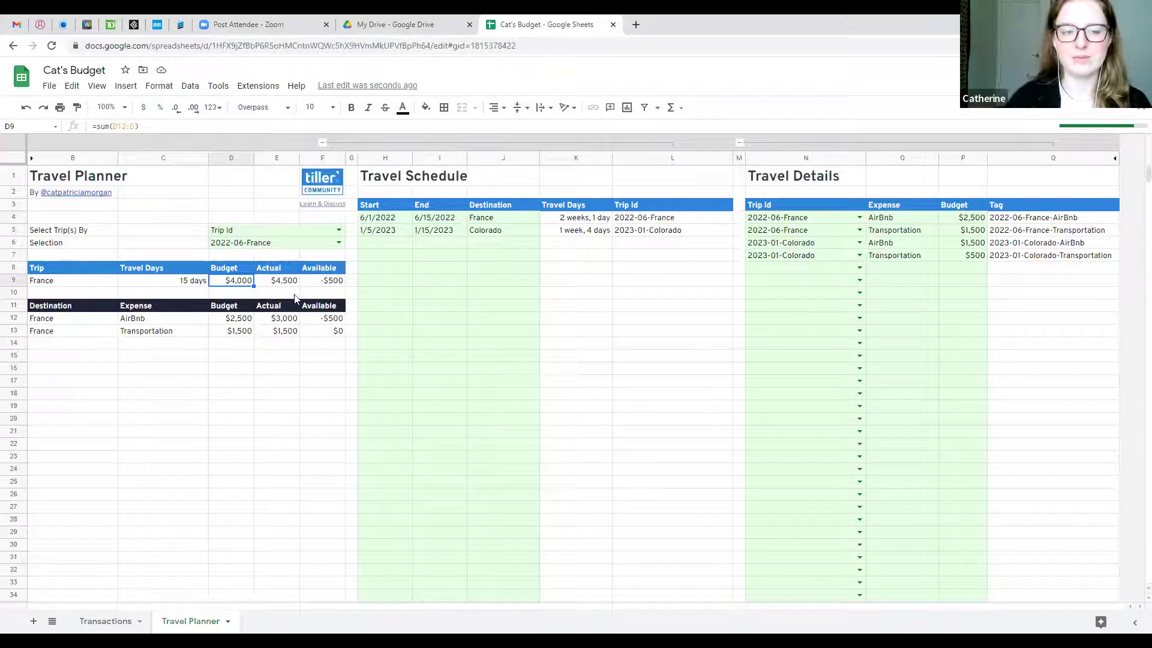
left_click(186, 323)
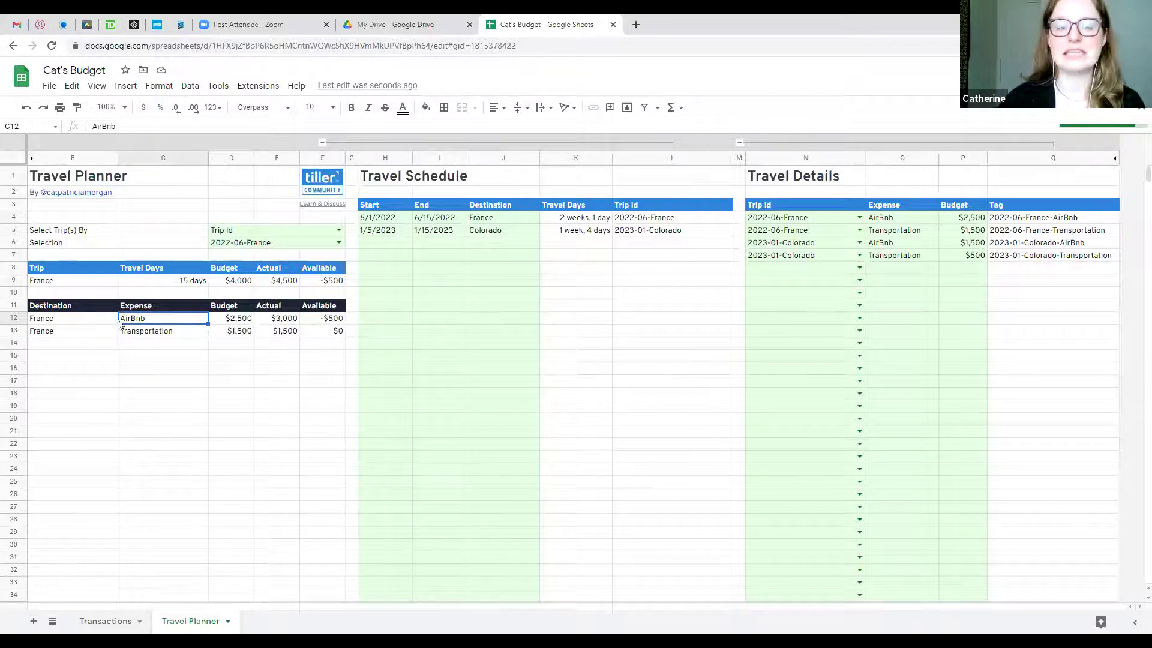
left_click_drag(107, 323, 316, 319)
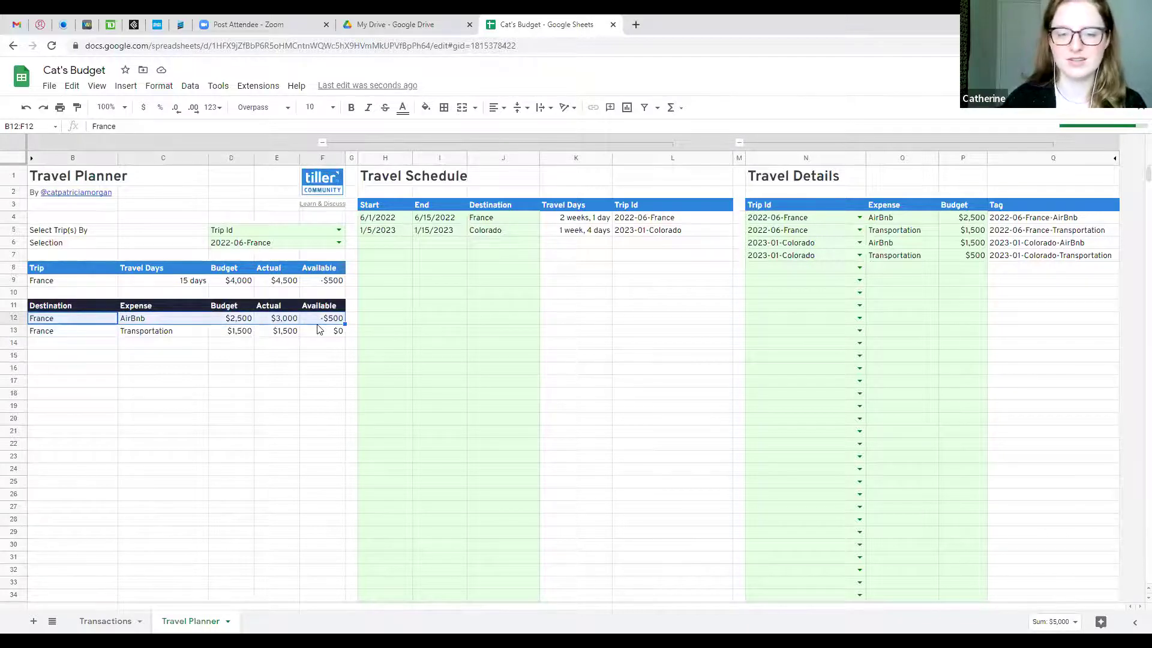
left_click(316, 334)
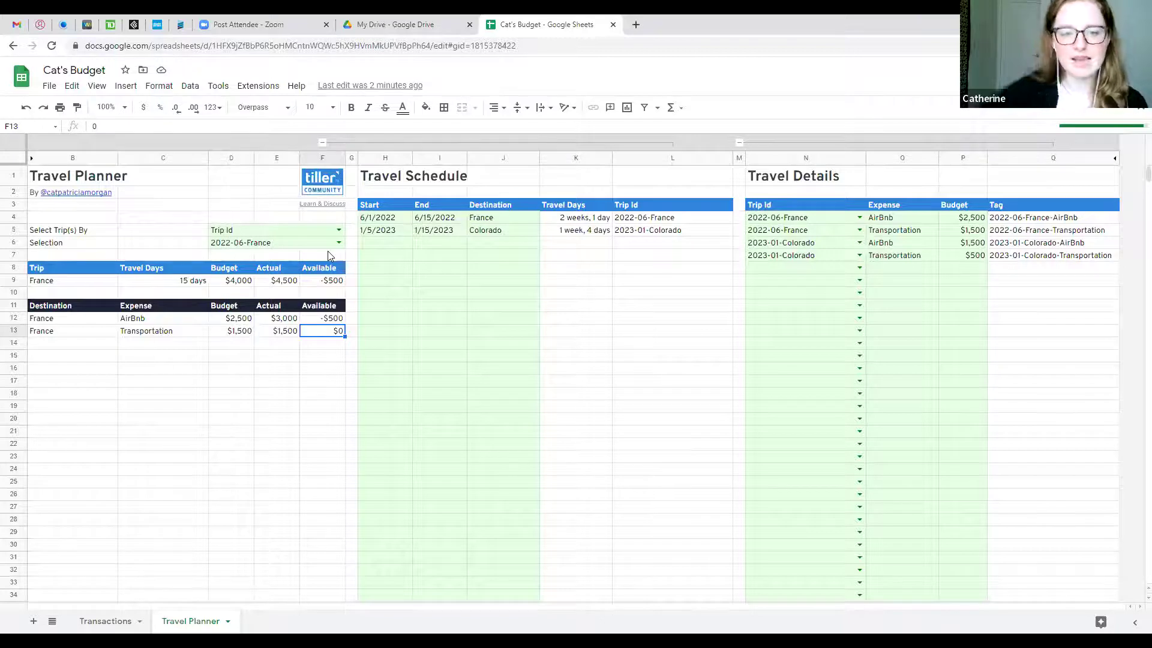
- Set the planner's Select Trip(s) By option to By Year
left_click(449, 293)
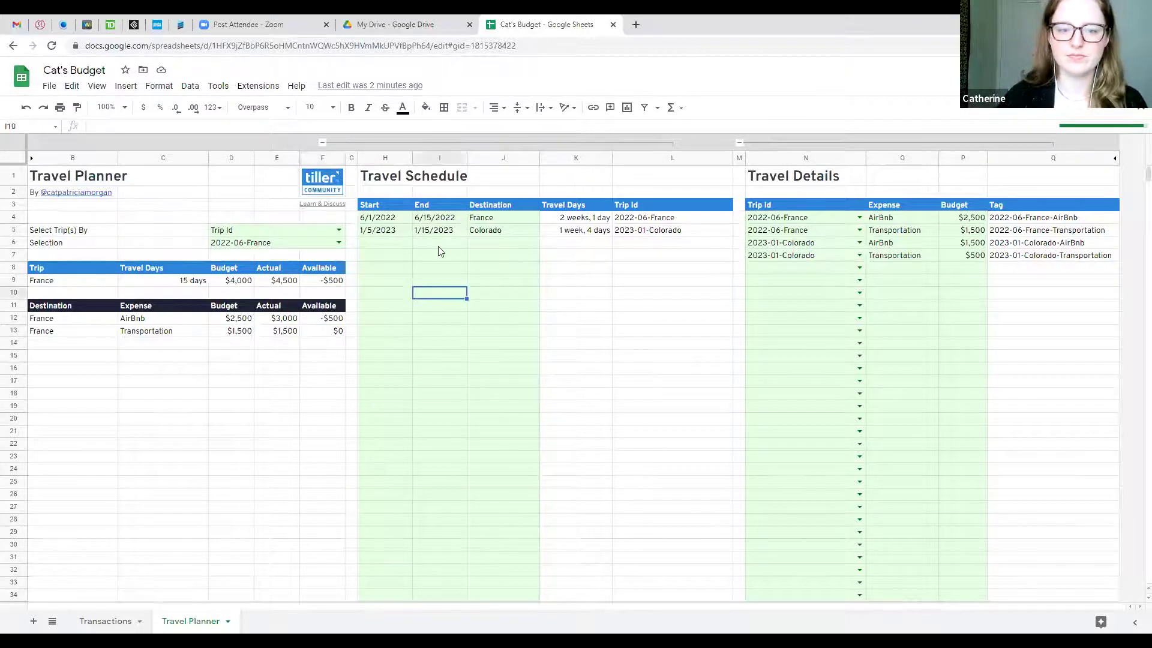
left_click(391, 242)
left_click(393, 221)
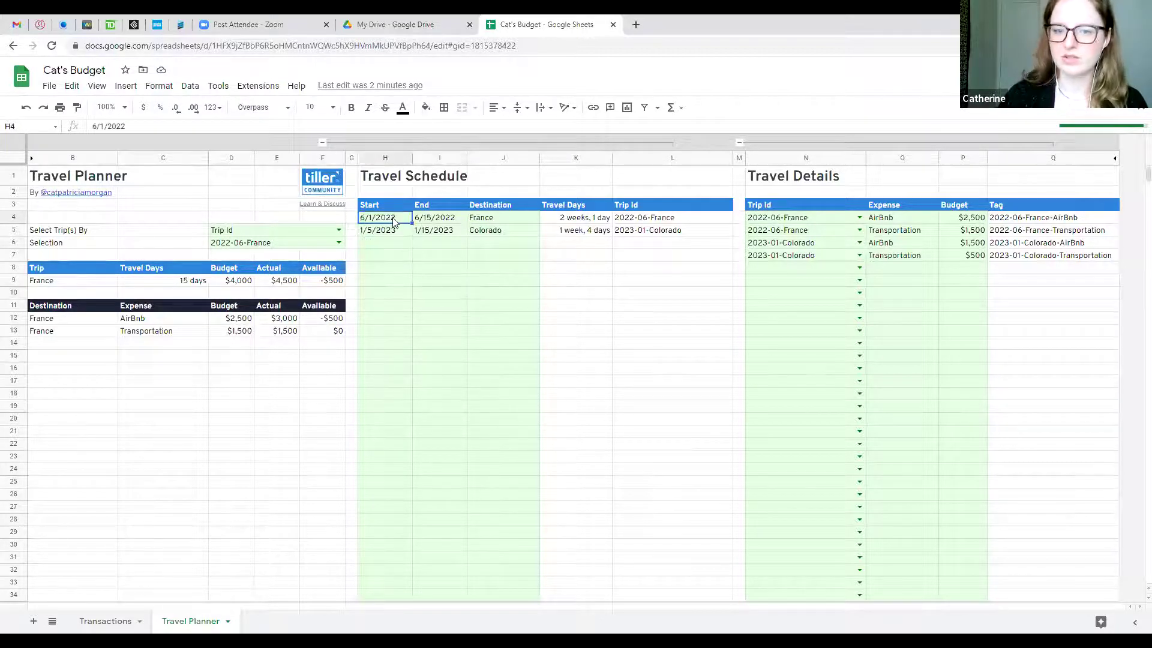
left_click(258, 228)
left_click(339, 230)
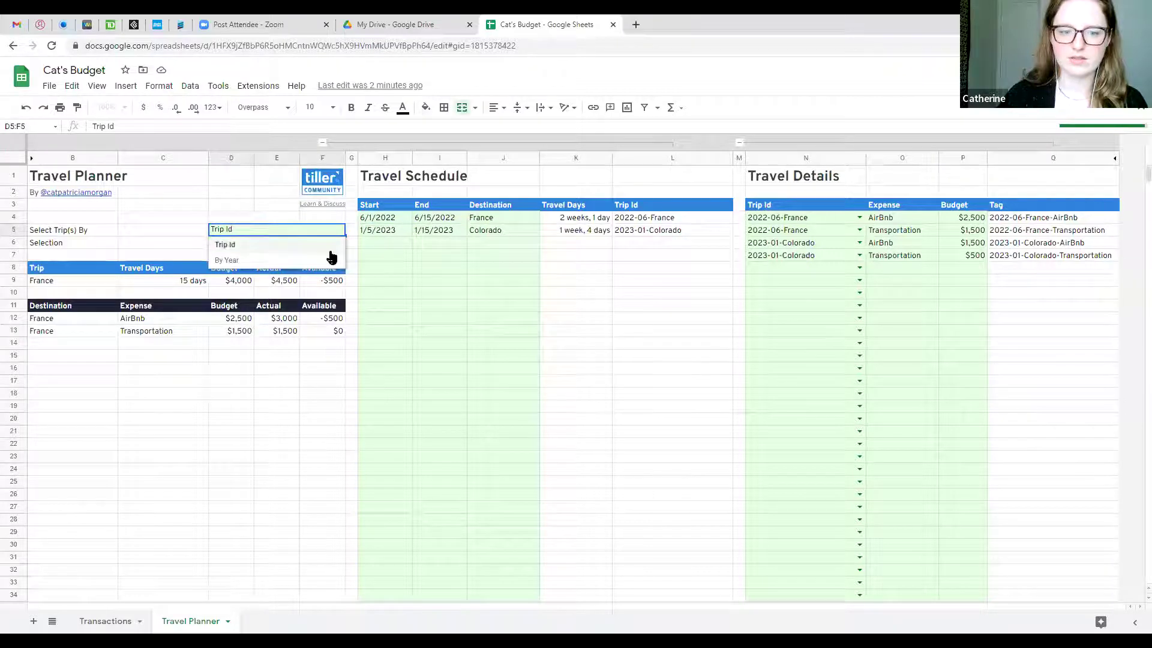
left_click(332, 259)
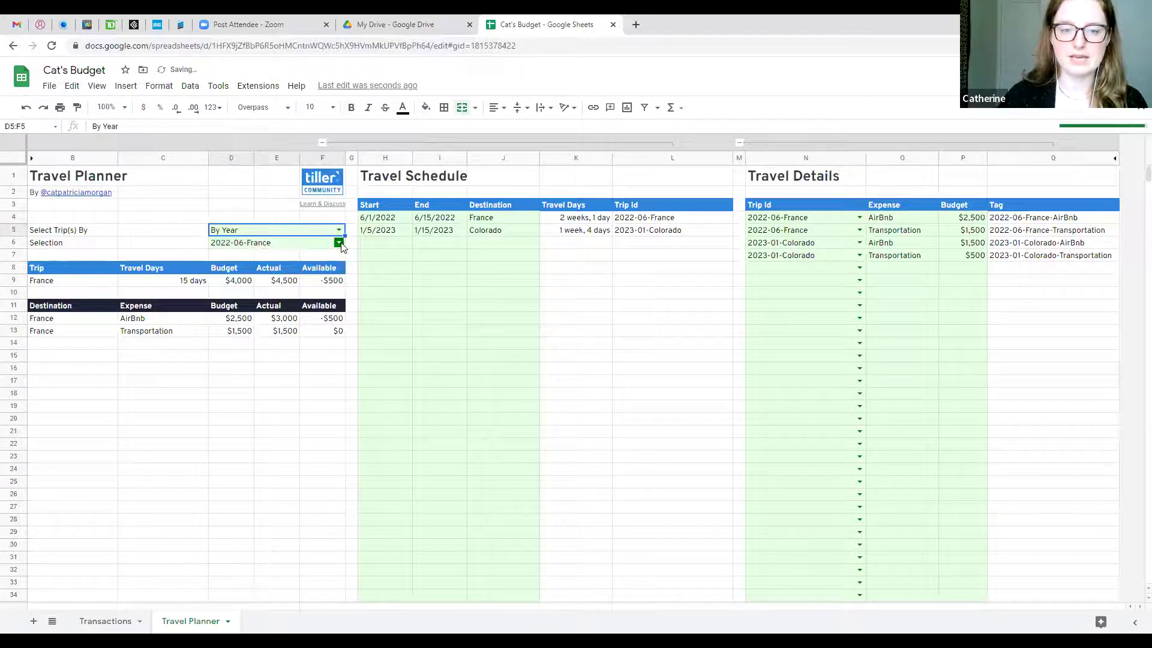
left_click(339, 243)
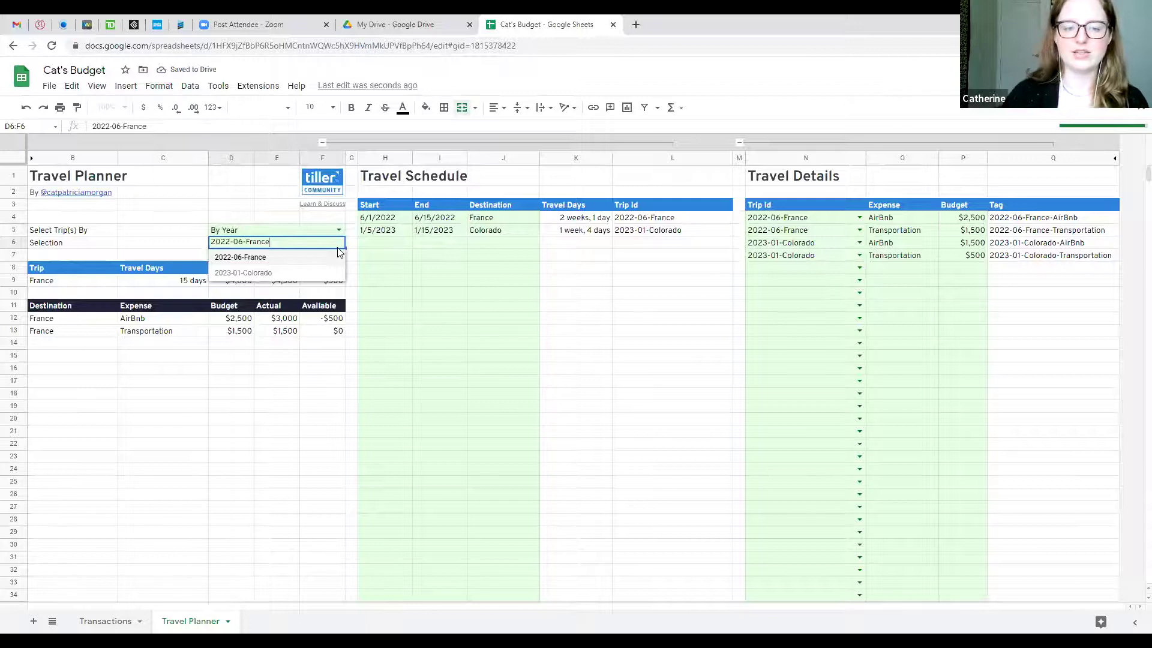
left_click(373, 244)
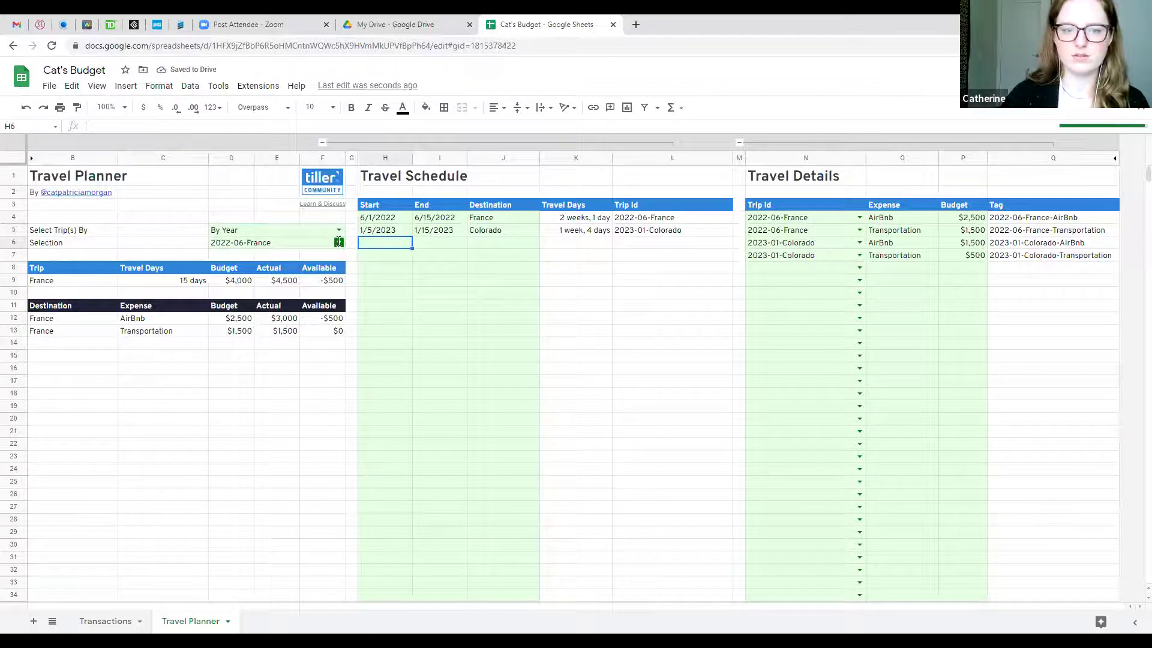
left_click(339, 243)
left_click(350, 244)
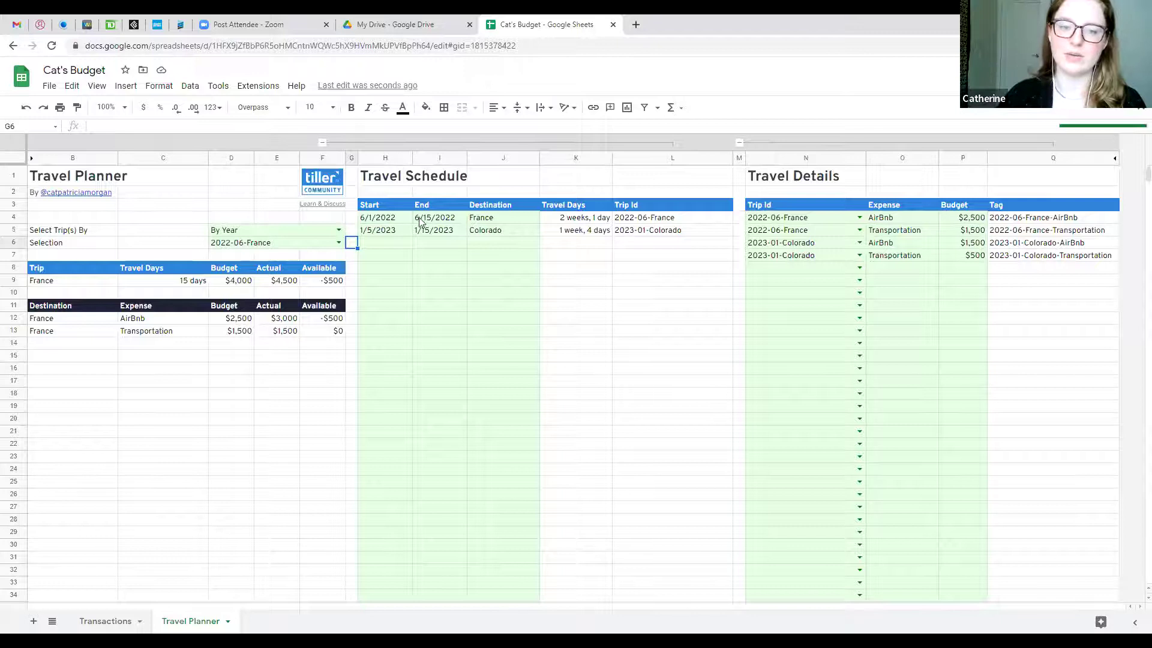
left_click(339, 243)
left_click(352, 247)
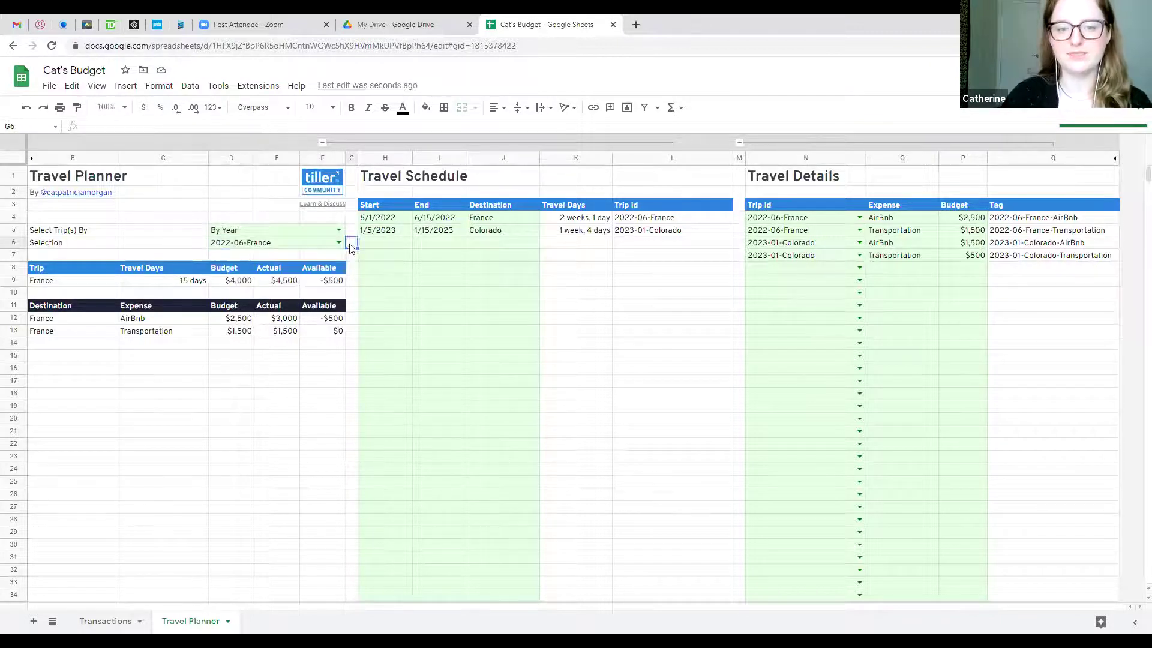
left_click(367, 233)
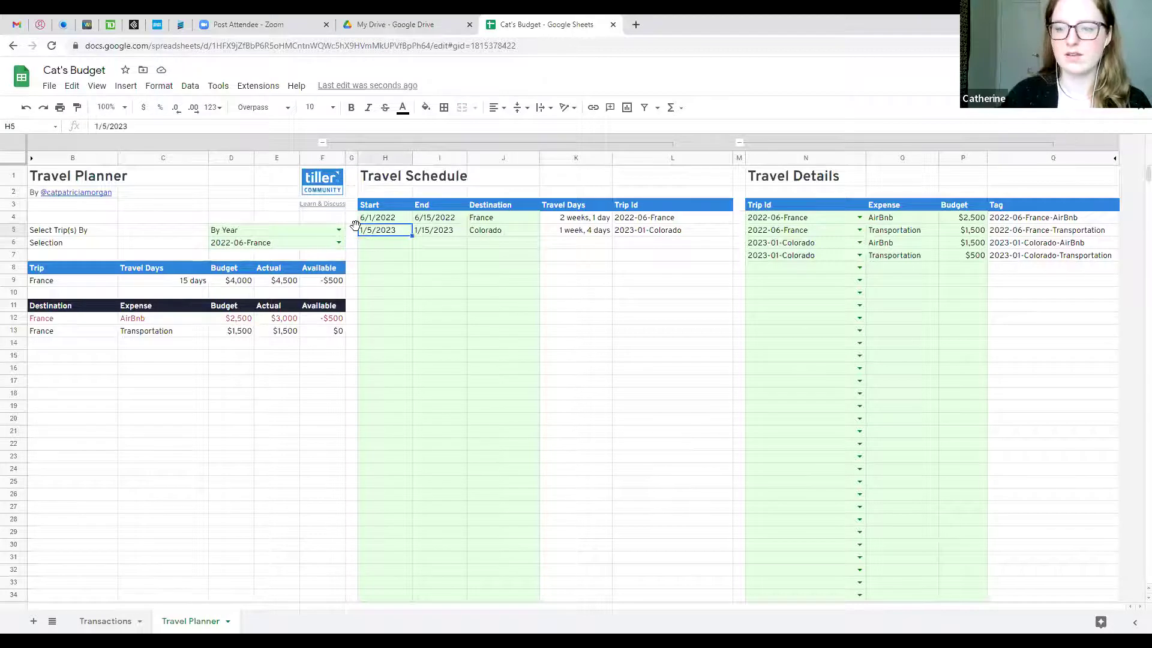
left_click(339, 243)
left_click(338, 243)
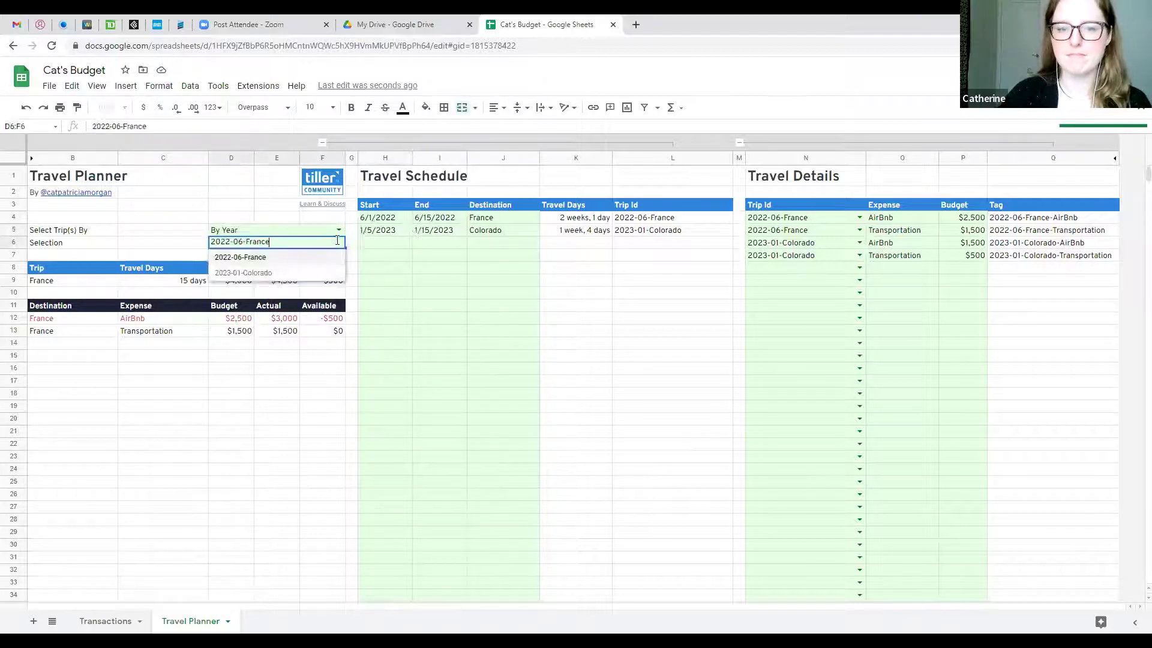
left_click(352, 221)
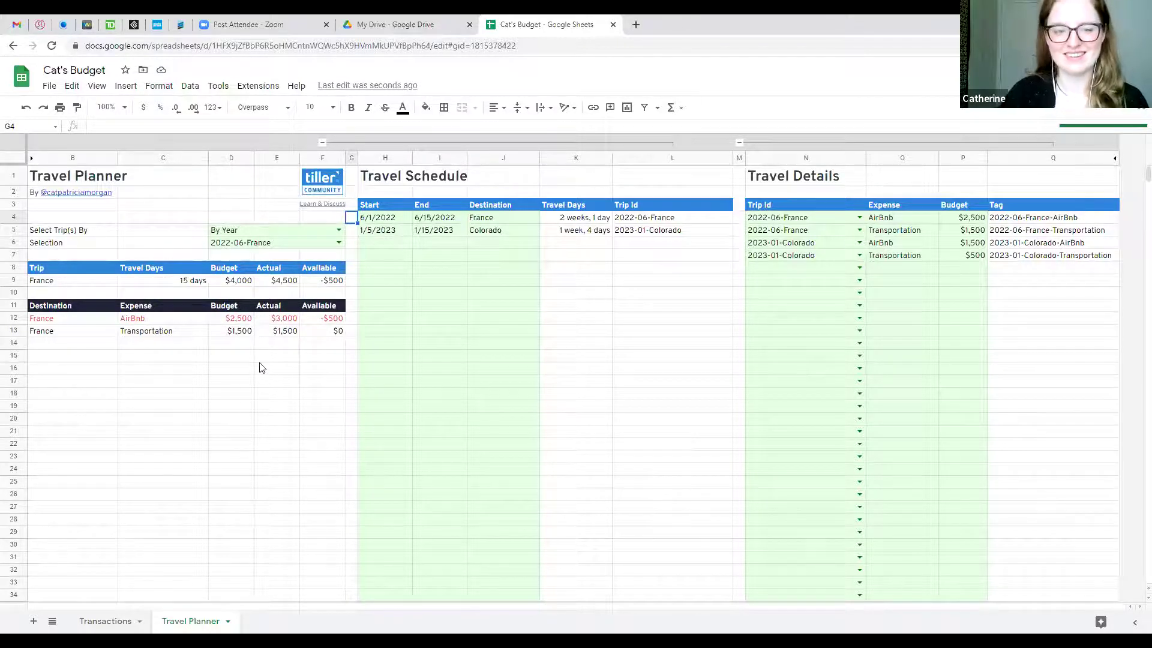
left_click(339, 243)
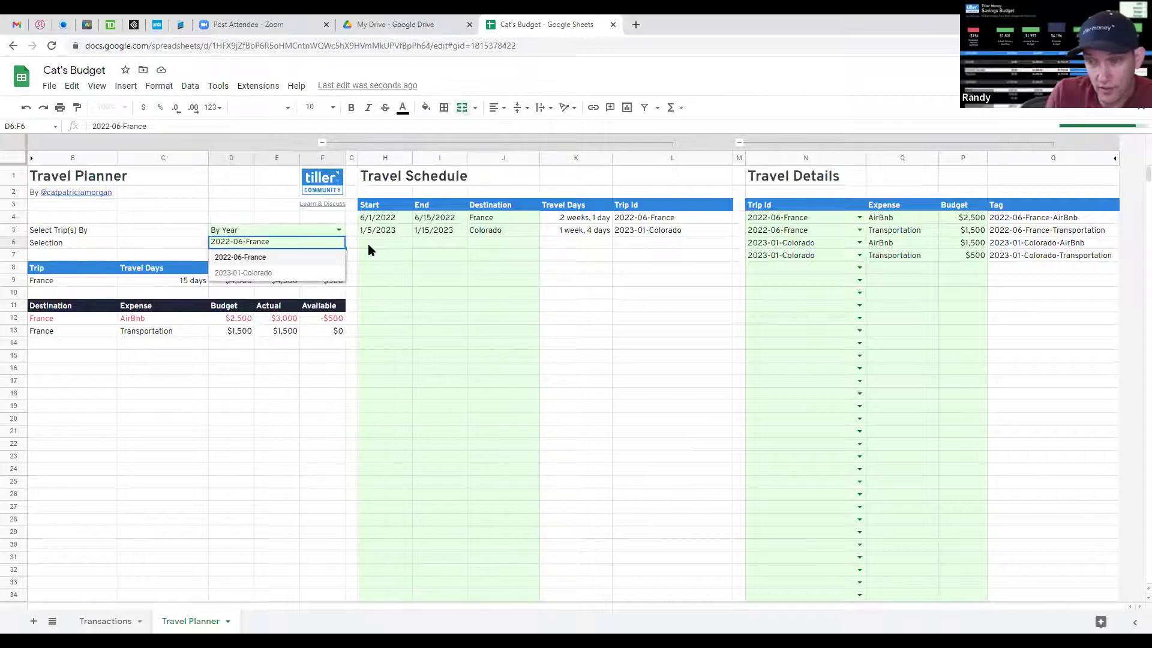
left_click(364, 233)
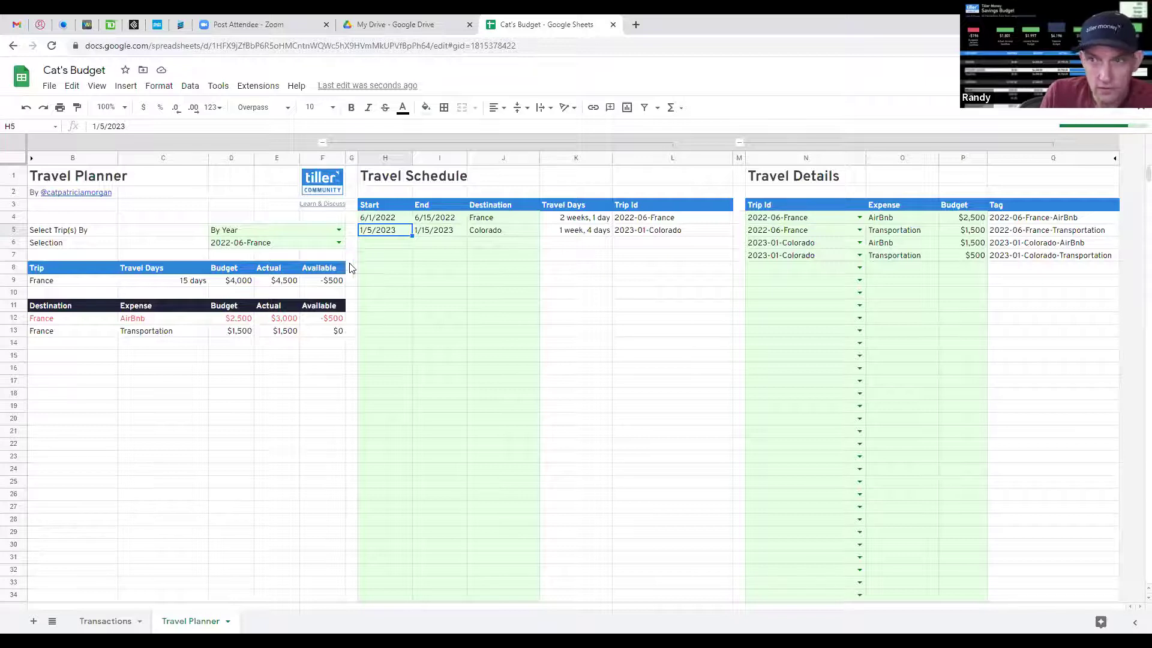
left_click(339, 242)
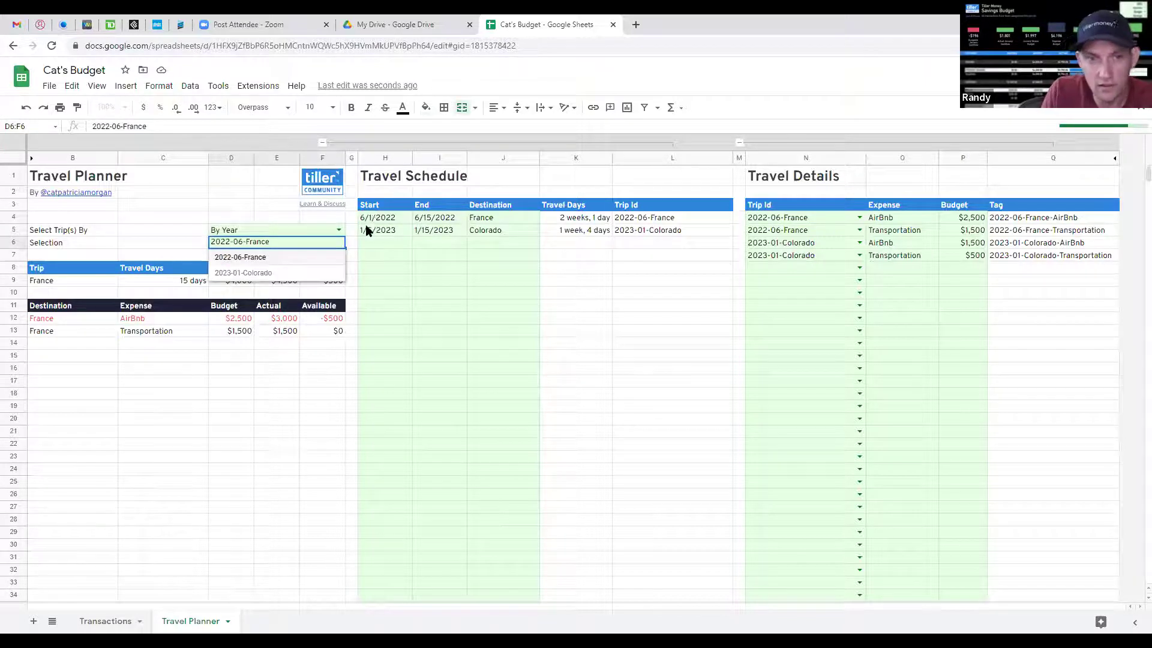
left_click(353, 233)
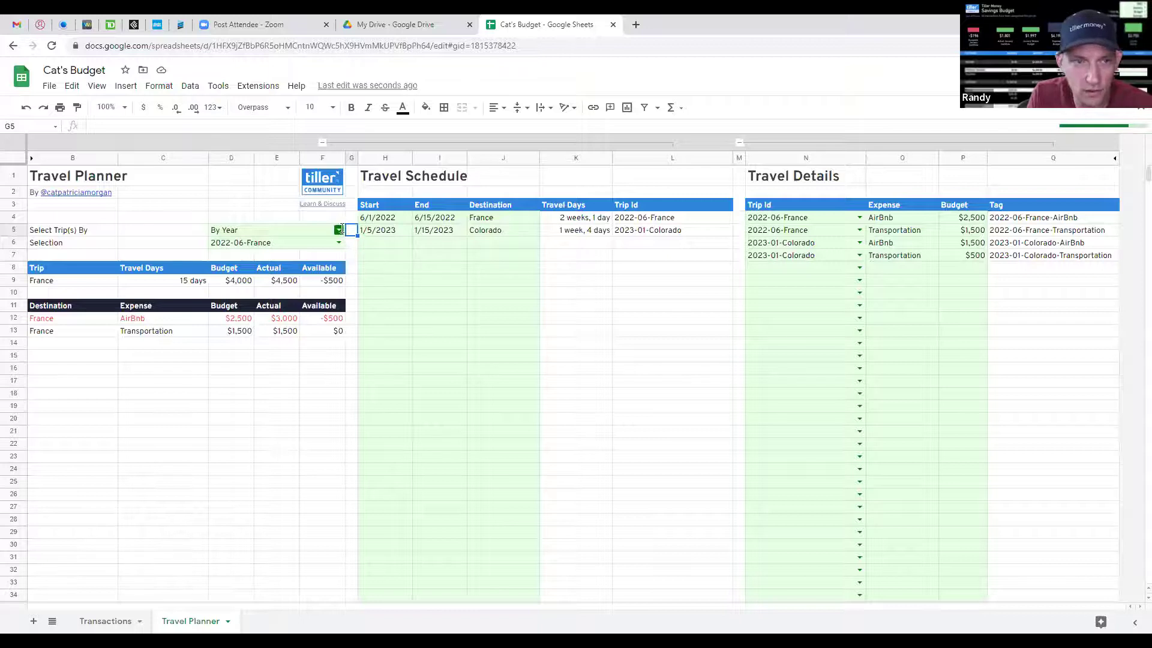
left_click(339, 230)
left_click(349, 220)
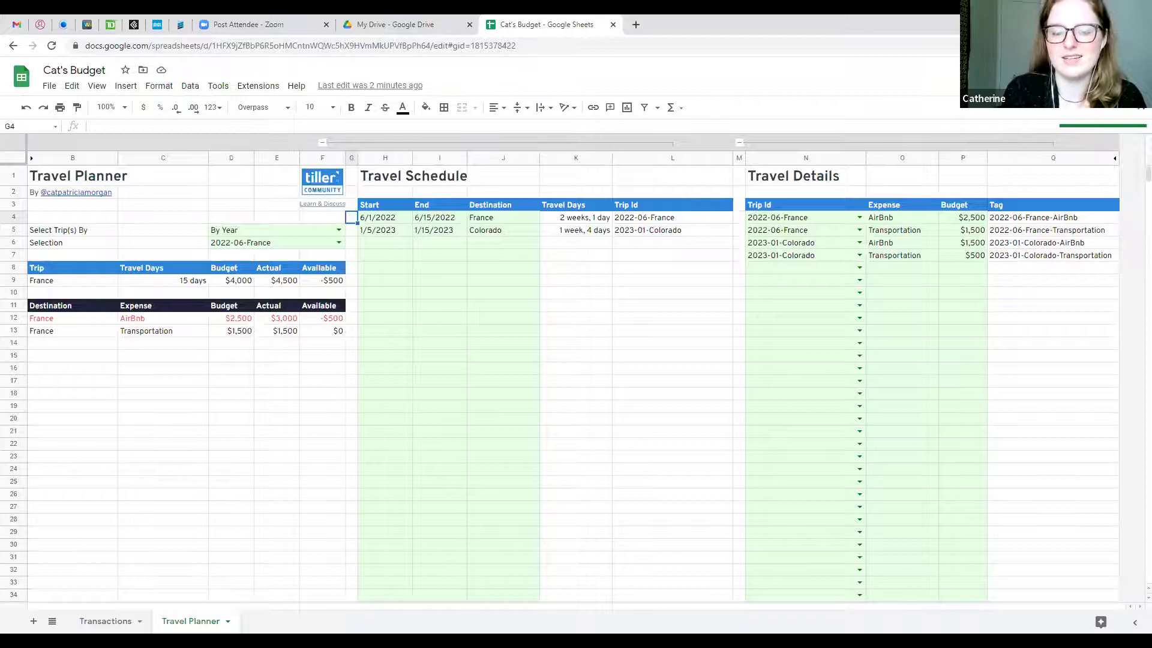
- Set the planner's Selection to the year 2022
left_click(339, 242)
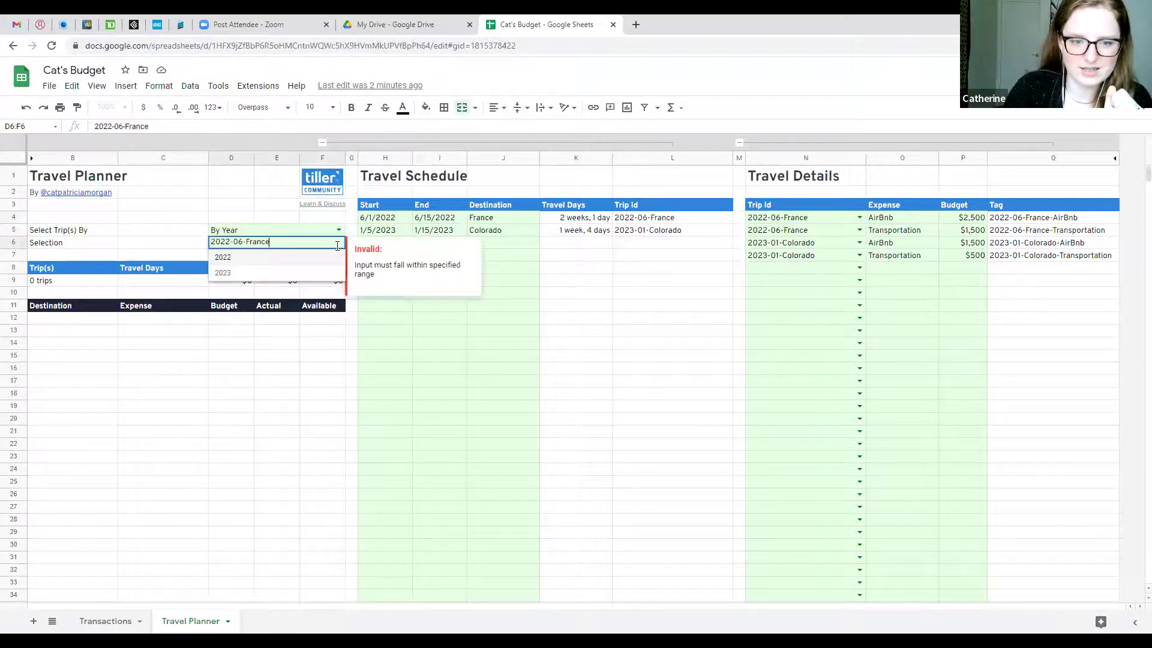
left_click(310, 258)
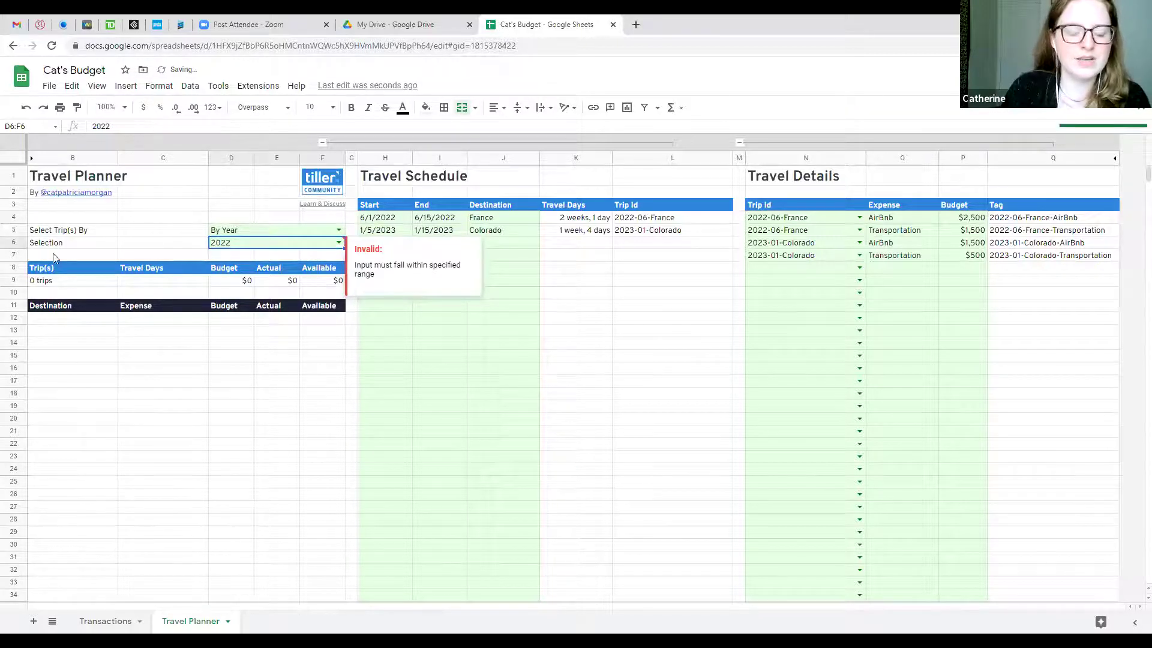